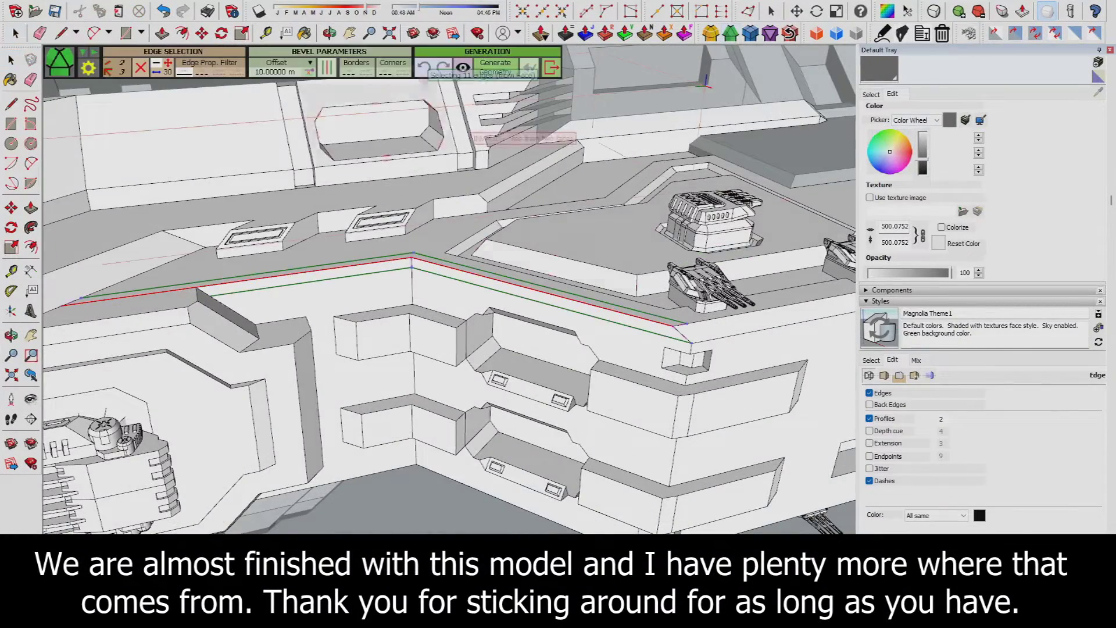
Start a new edge at the hull block's corner beside the recessed opening.
scroll(599, 261, up, 1)
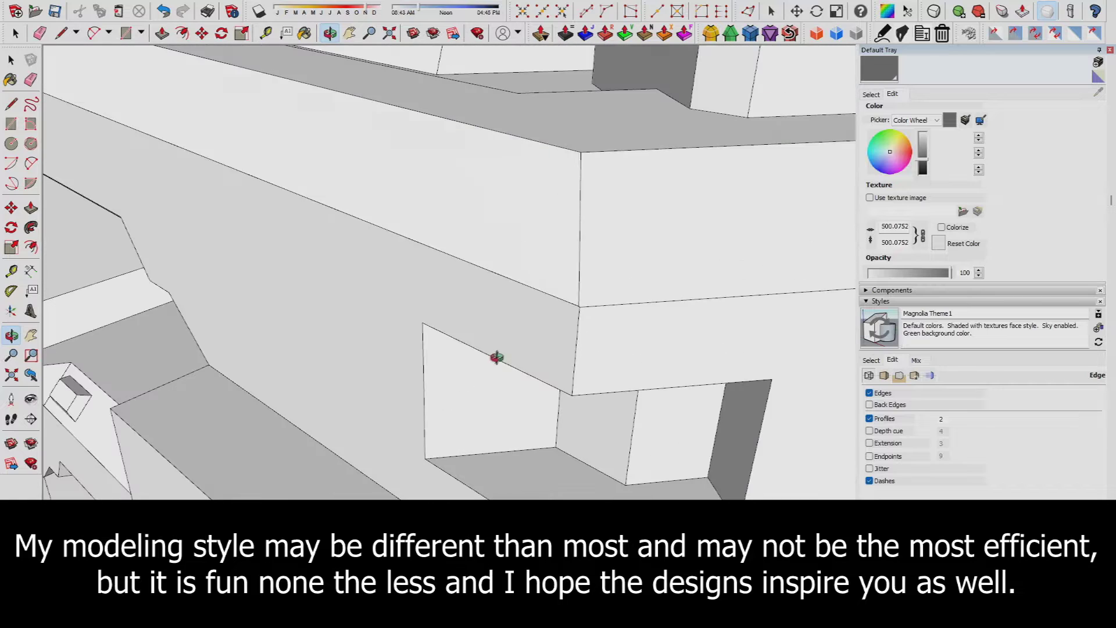
click(583, 309)
scroll(581, 308, down, 3)
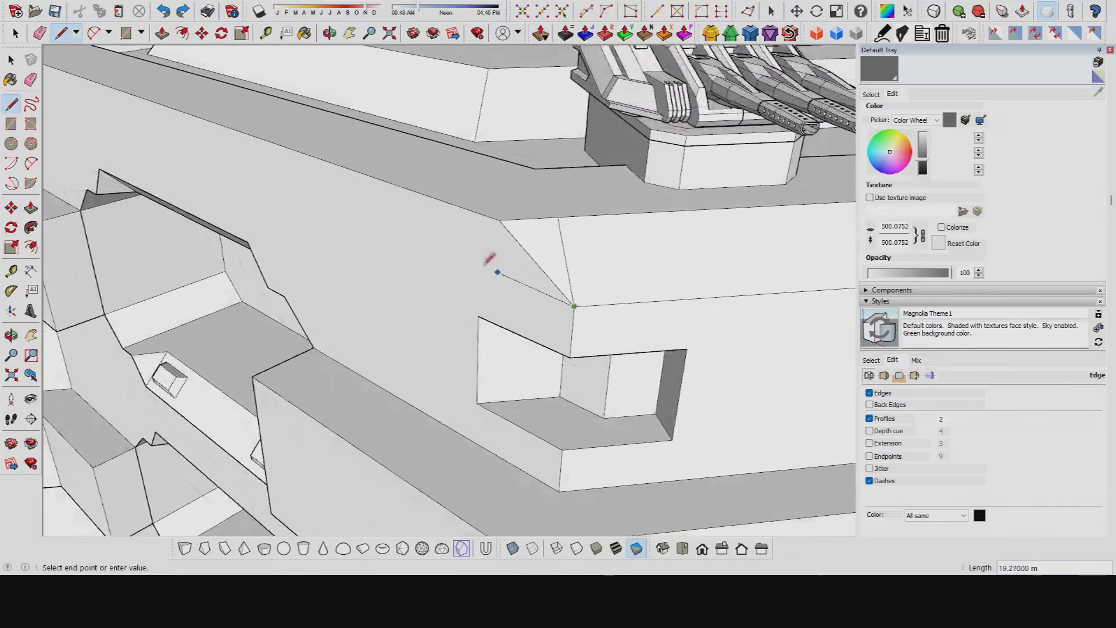
Draw an edge along the hull block's slanted side, from its top to its far end.
mouse_move(482, 267)
middle_down()
mouse_move(668, 267)
mouse_move(507, 251)
middle_up()
click(536, 194)
mouse_move(536, 195)
middle_down()
mouse_move(580, 256)
mouse_move(510, 200)
middle_up()
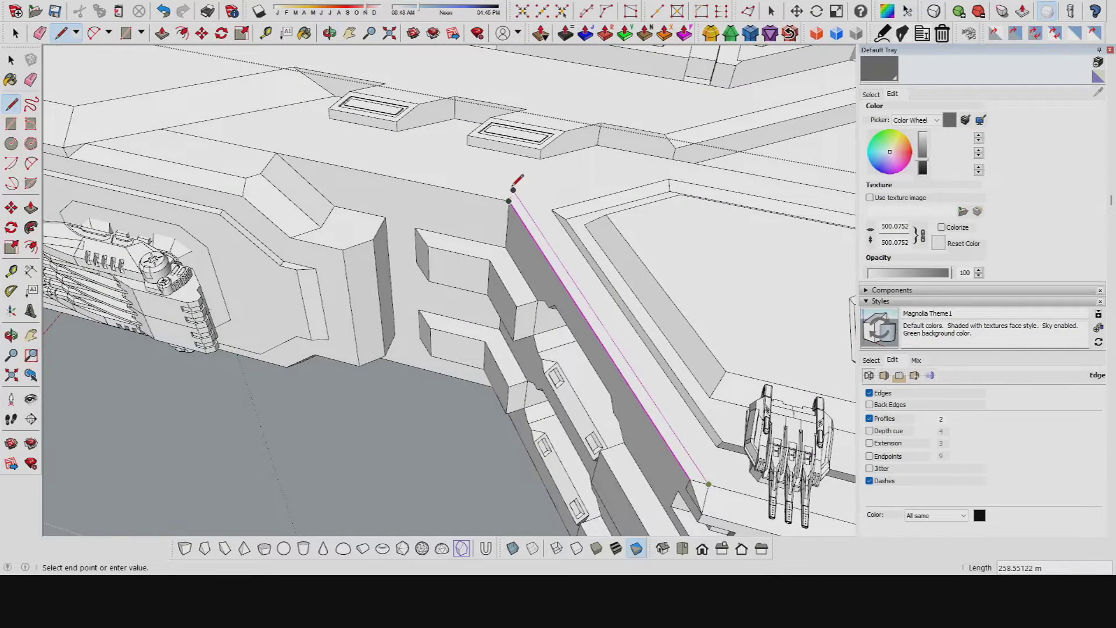
click(510, 200)
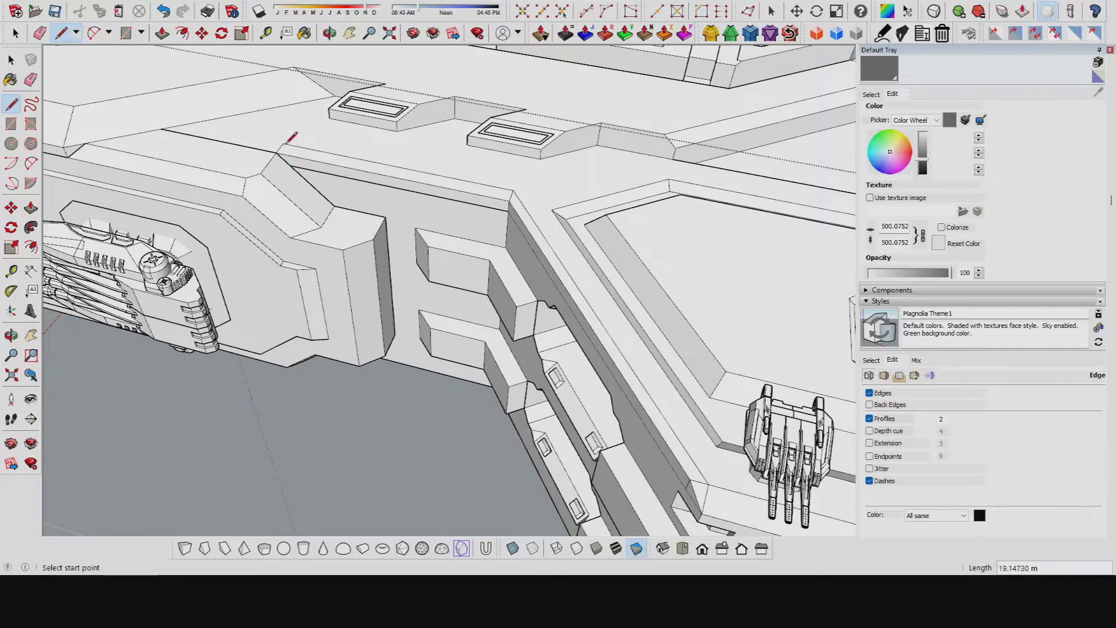
Orbit out over the whole hull block while cycling through Move, Scale and Eraser.
middle_drag(450, 224, 407, 261)
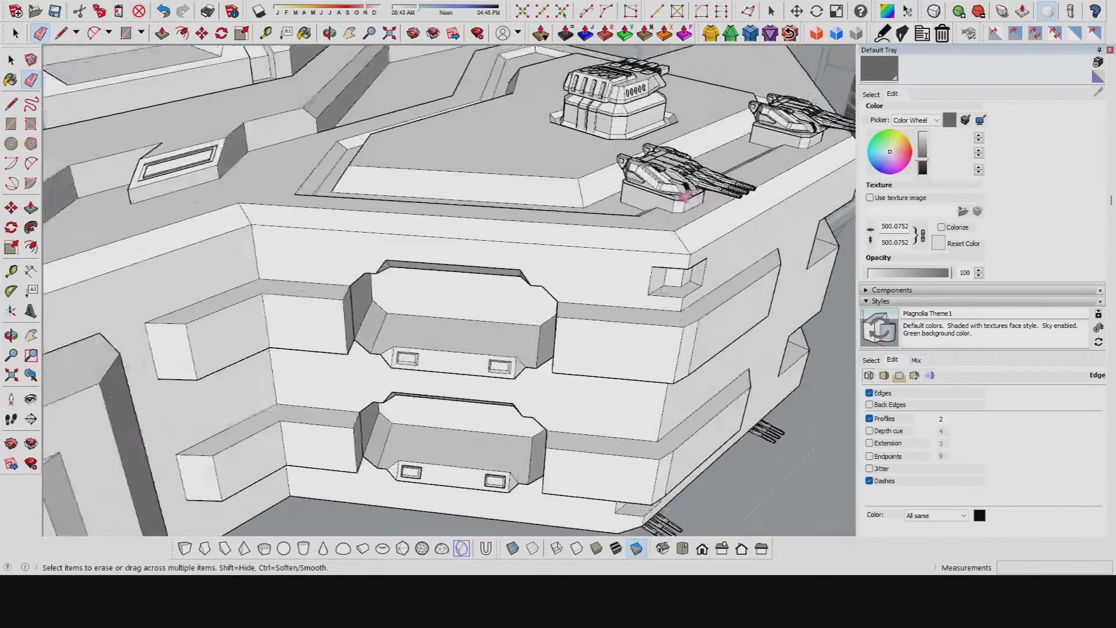
scroll(541, 191, up, 5)
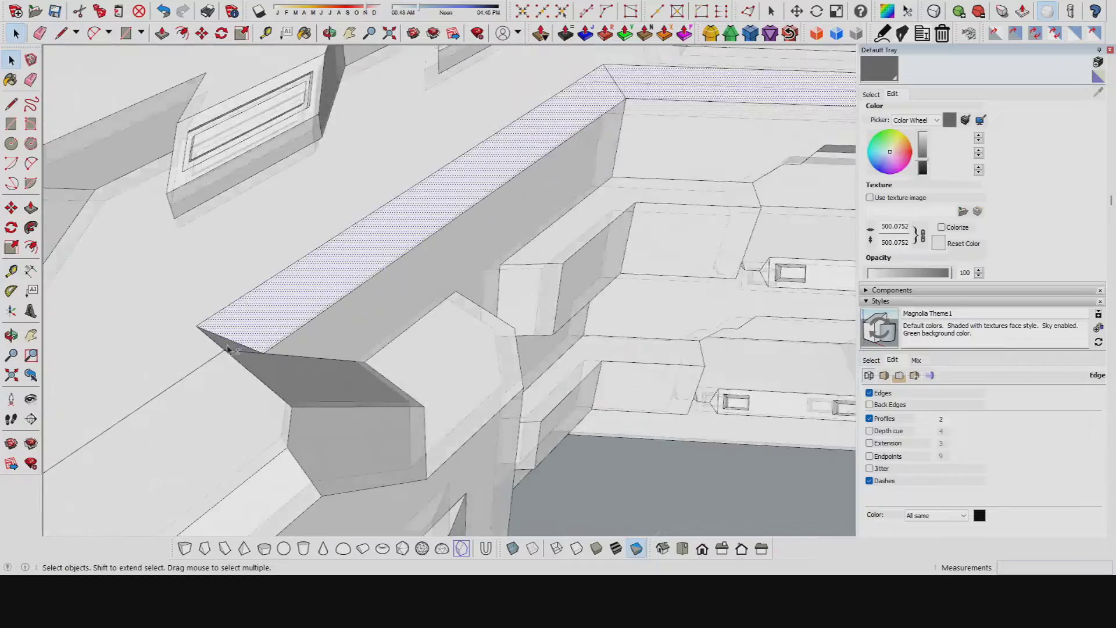
scroll(541, 192, down, 3)
scroll(541, 192, up, 4)
key(m)
scroll(541, 192, down, 5)
scroll(490, 279, down, 5)
key(s)
key(m)
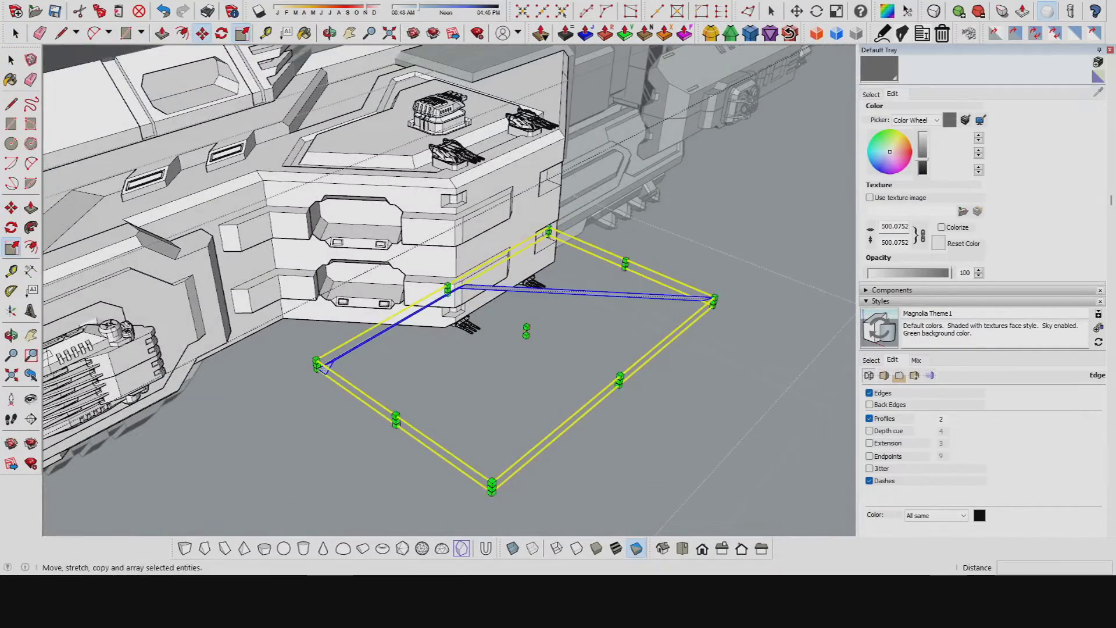
scroll(526, 326, up, 5)
scroll(541, 319, up, 3)
key(e)
mouse_move(541, 318)
middle_down()
mouse_move(406, 328)
mouse_move(445, 201)
mouse_move(442, 279)
mouse_move(547, 301)
middle_up()
scroll(445, 201, down, 5)
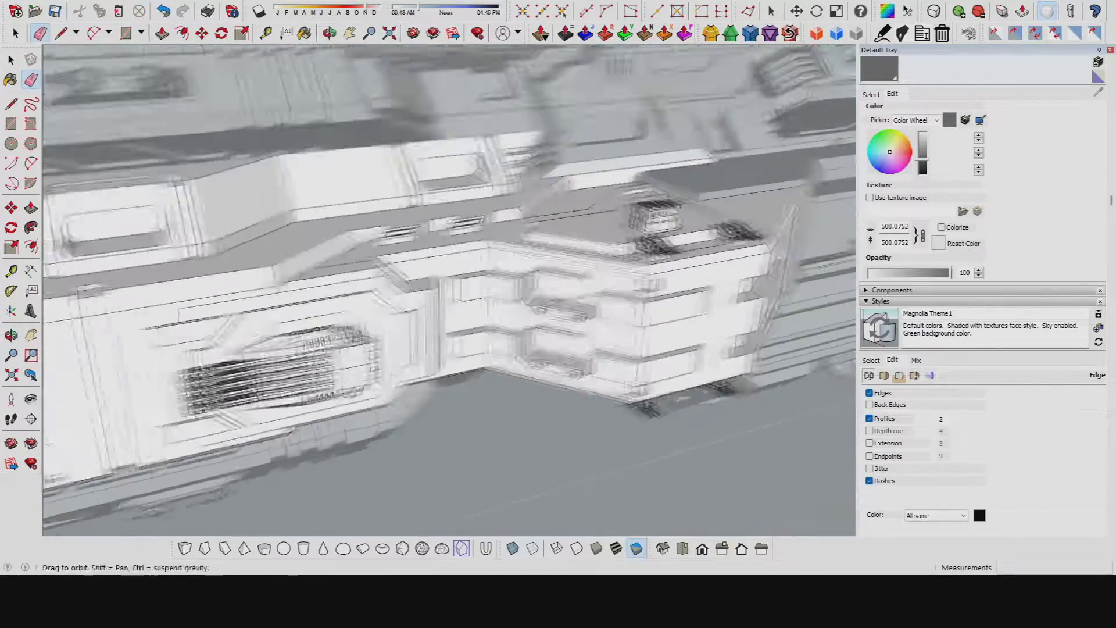
Orbit over the hull block's top and enter the block for editing.
scroll(547, 300, up, 3)
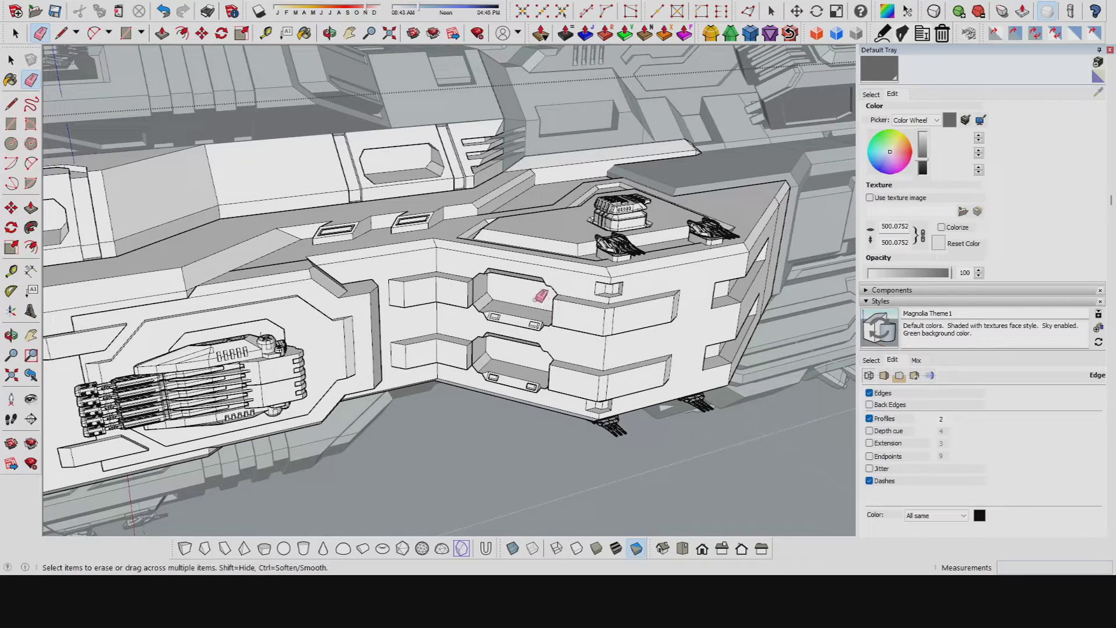
middle_drag(538, 293, 570, 323)
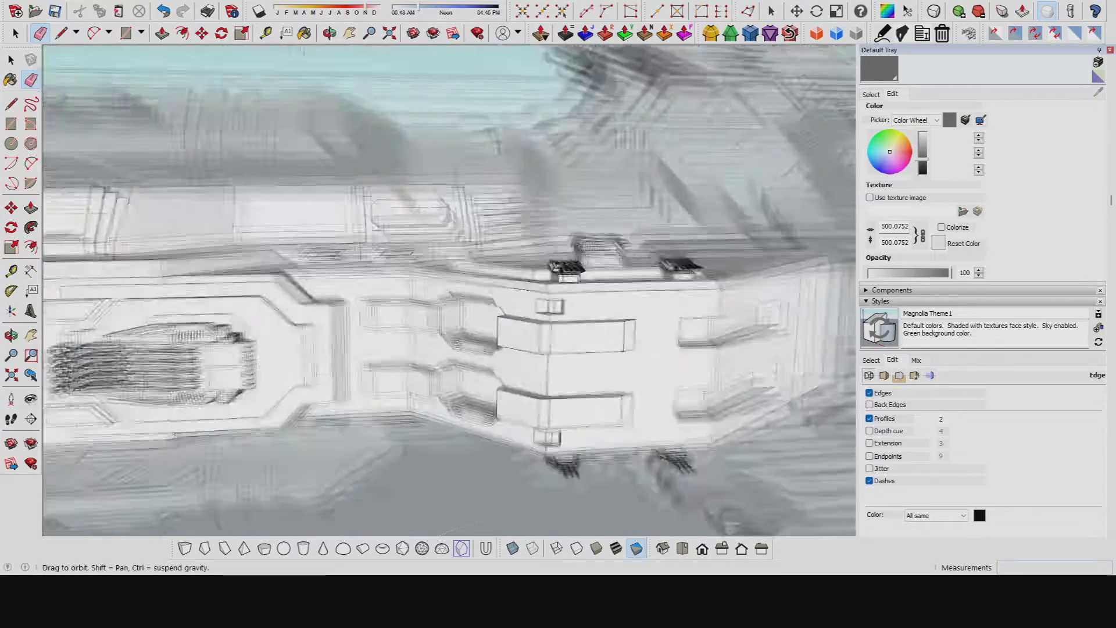
key(p)
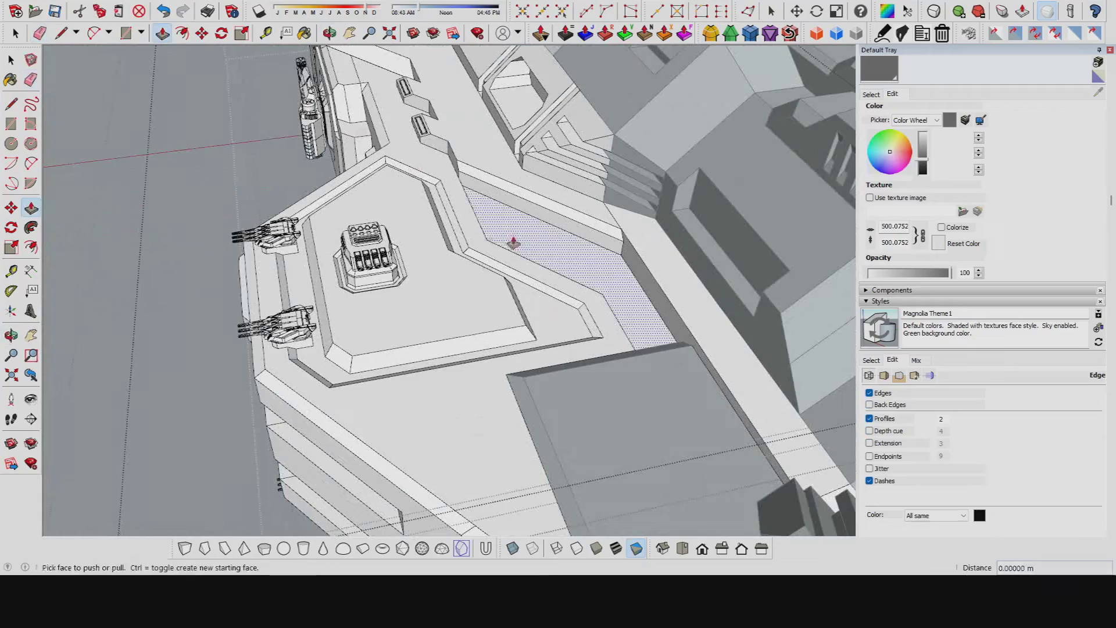
middle_drag(512, 241, 598, 284)
key(space)
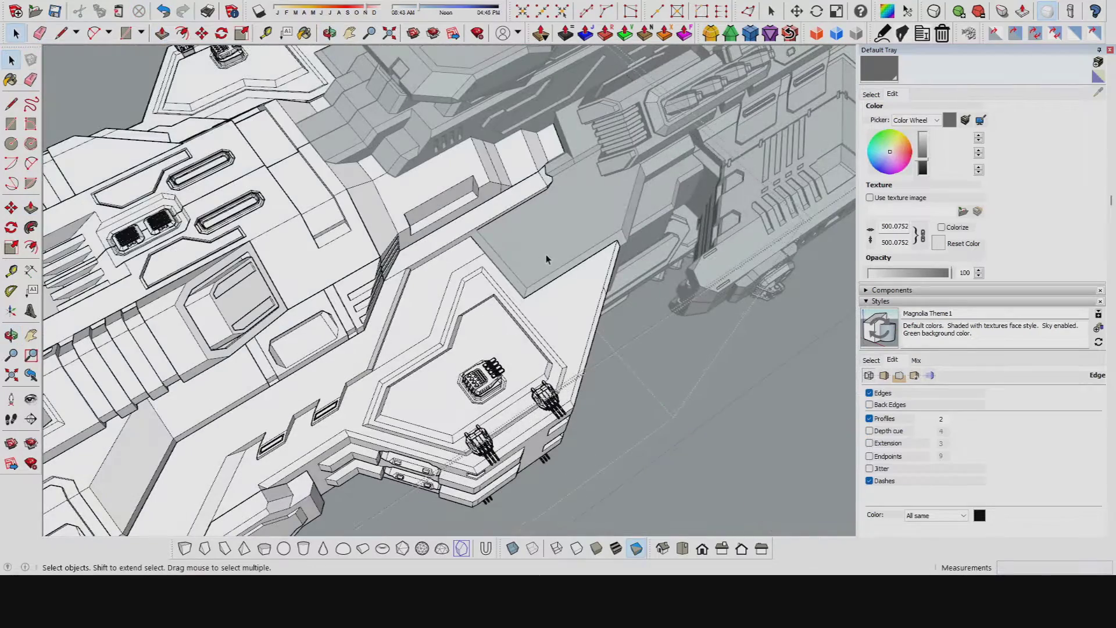
double_click(546, 256)
Inside the block, draw a first edge from a corner endpoint of the top face.
click(566, 257)
scroll(534, 256, up, 1)
key(l)
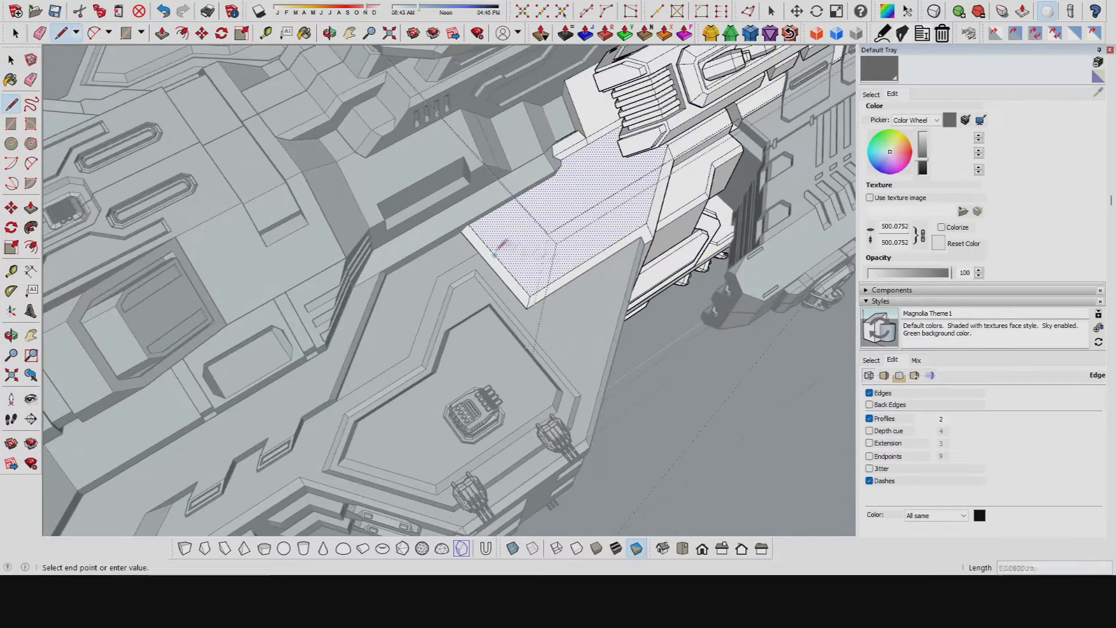
click(495, 254)
scroll(491, 258, up, 1)
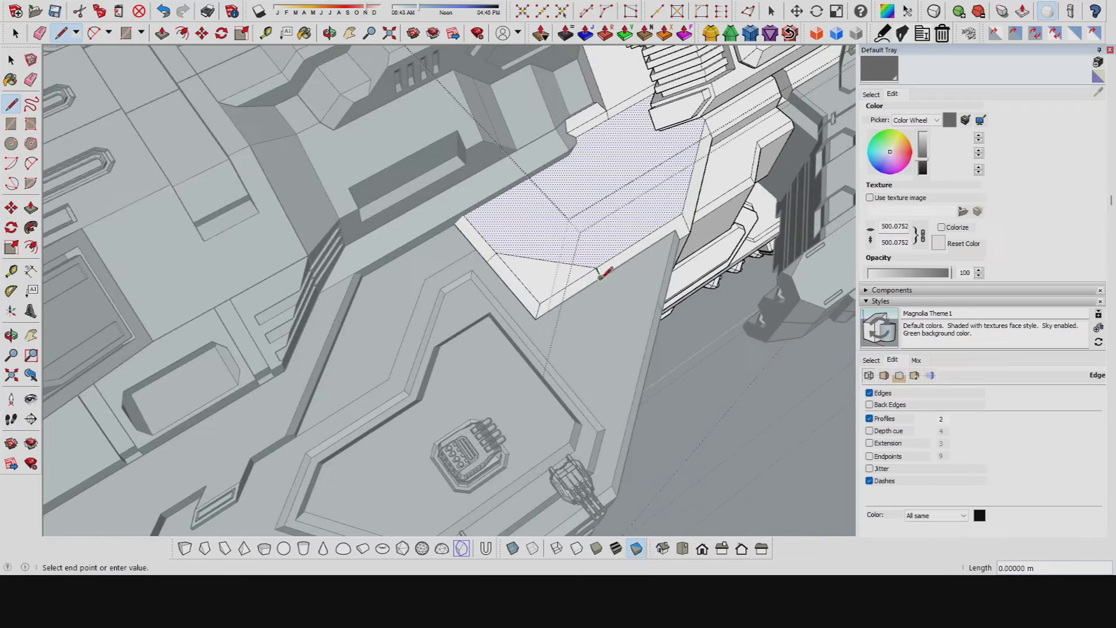
middle_drag(599, 273, 512, 337)
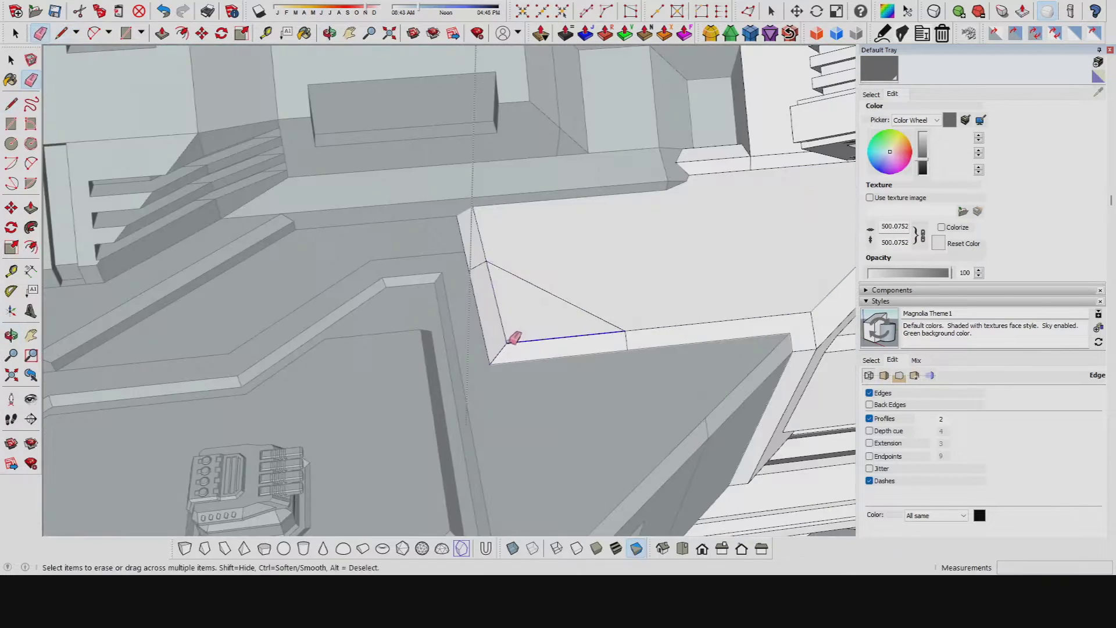
click(512, 337)
Close the edges into a triangular corner face and orbit around to check it.
middle_drag(605, 349, 594, 407)
click(759, 507)
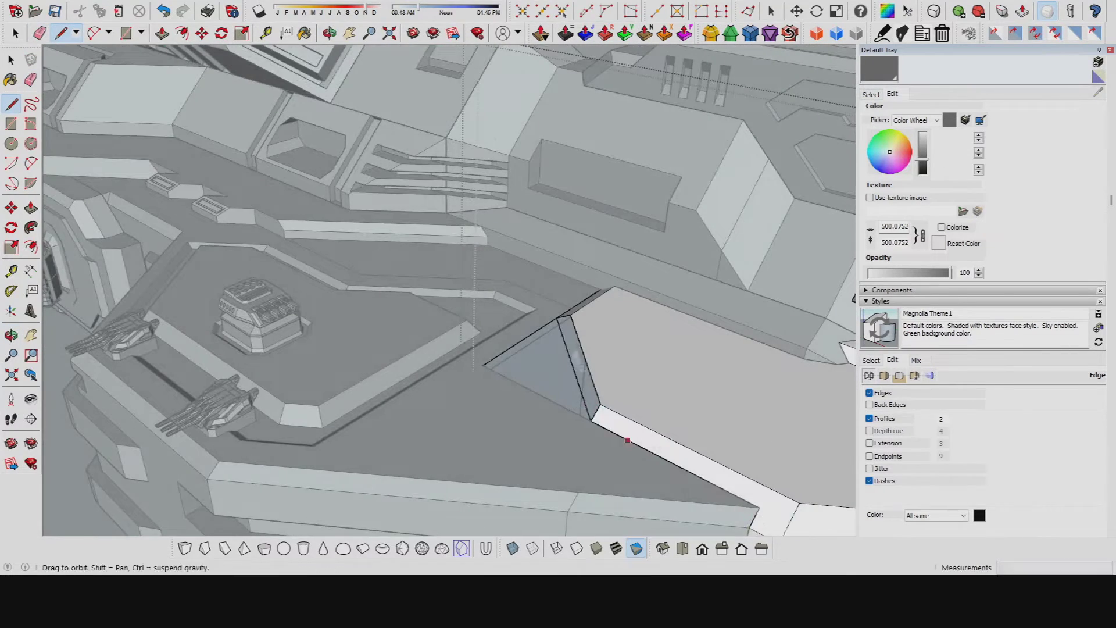
middle_drag(759, 507, 560, 331)
middle_drag(650, 49, 665, 265)
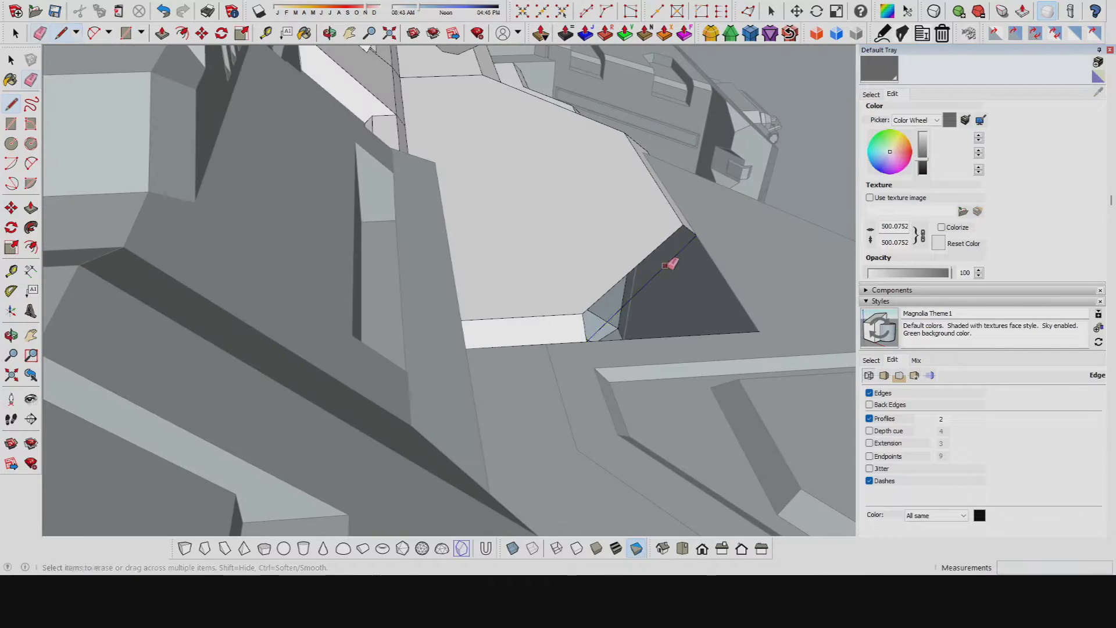
click(691, 227)
mouse_move(691, 226)
middle_down()
mouse_move(362, 348)
mouse_move(651, 437)
mouse_move(415, 364)
middle_up()
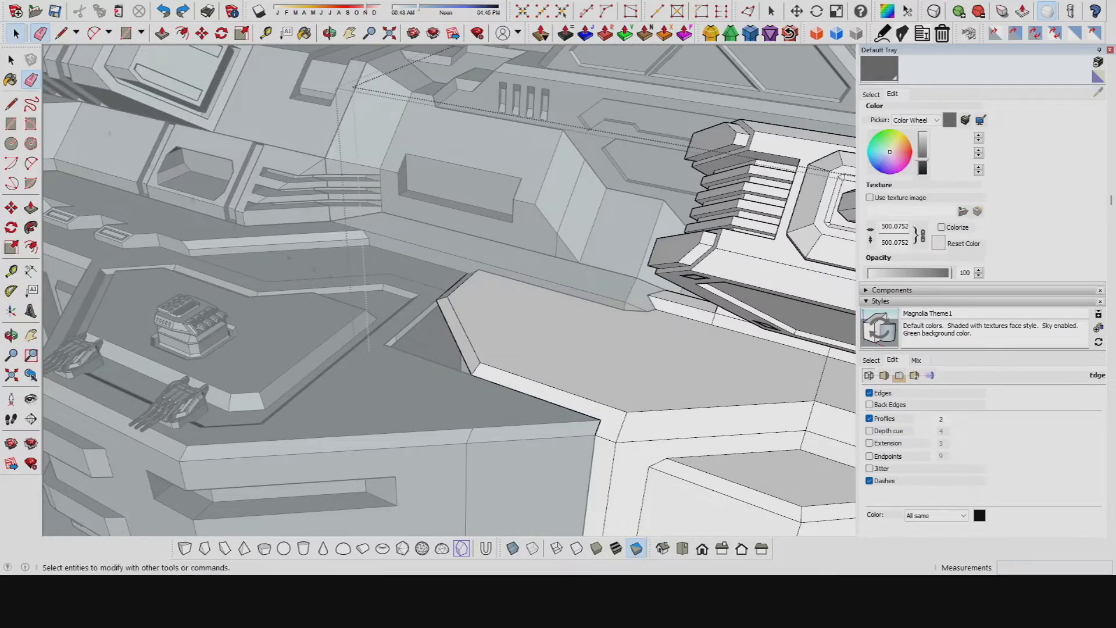
key(space)
mouse_move(523, 349)
middle_down()
mouse_move(560, 279)
mouse_move(624, 395)
mouse_move(465, 291)
mouse_move(406, 313)
mouse_move(355, 409)
mouse_move(491, 312)
mouse_move(539, 220)
middle_up()
Select the hexagonal face, try Scale, then clear stray top-deck edges with the Eraser.
click(558, 279)
scroll(465, 290, down, 3)
key(s)
key(e)
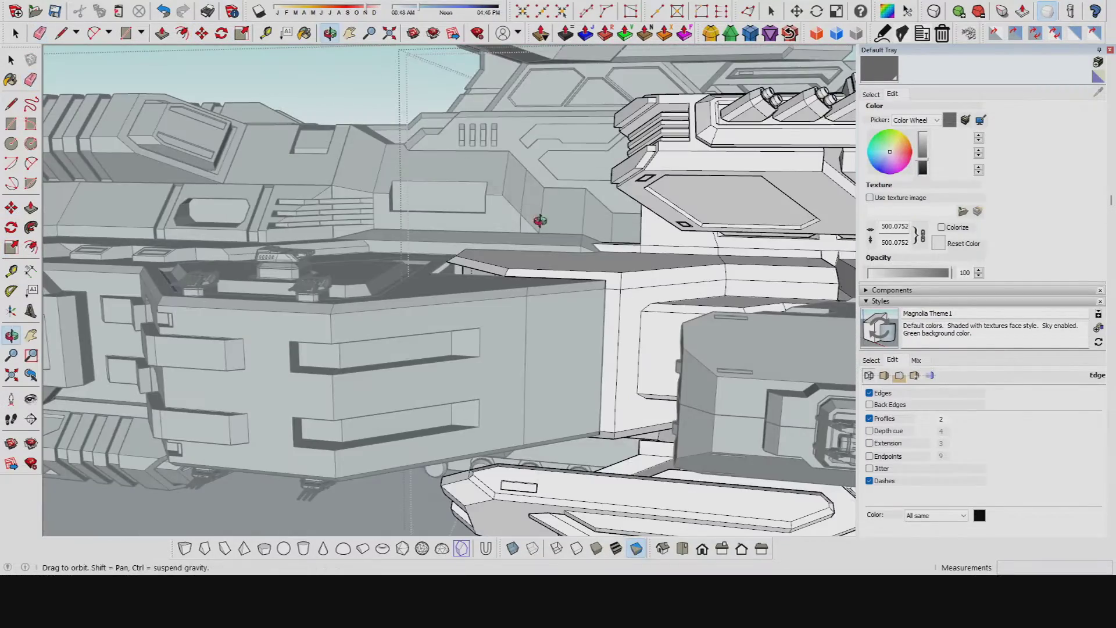
mouse_move(565, 258)
middle_down()
mouse_move(430, 338)
mouse_move(395, 303)
middle_up()
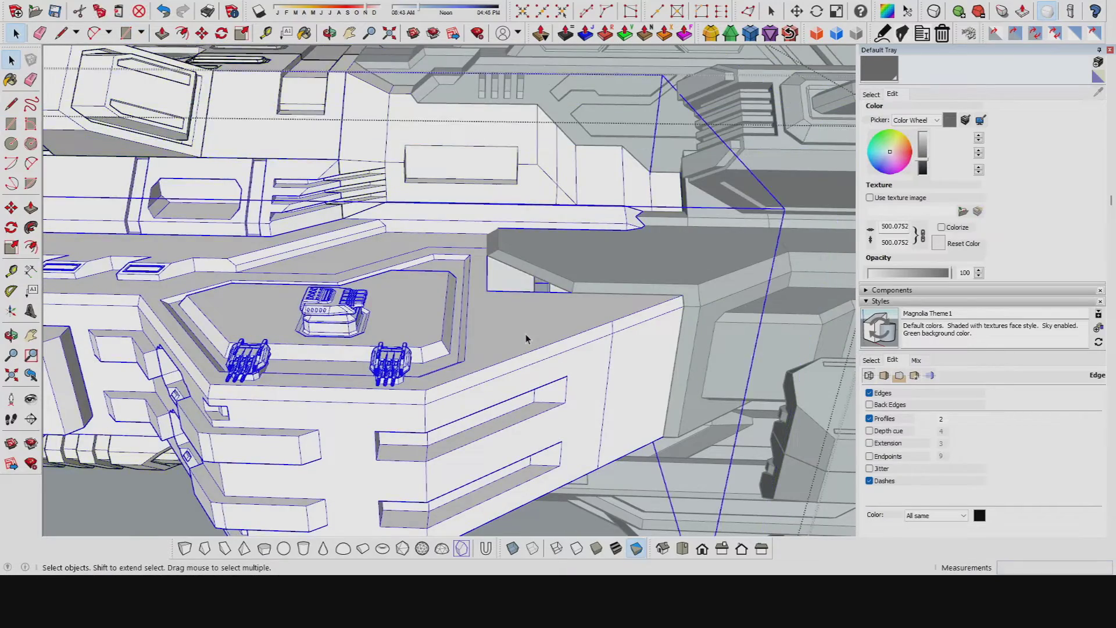
key(e)
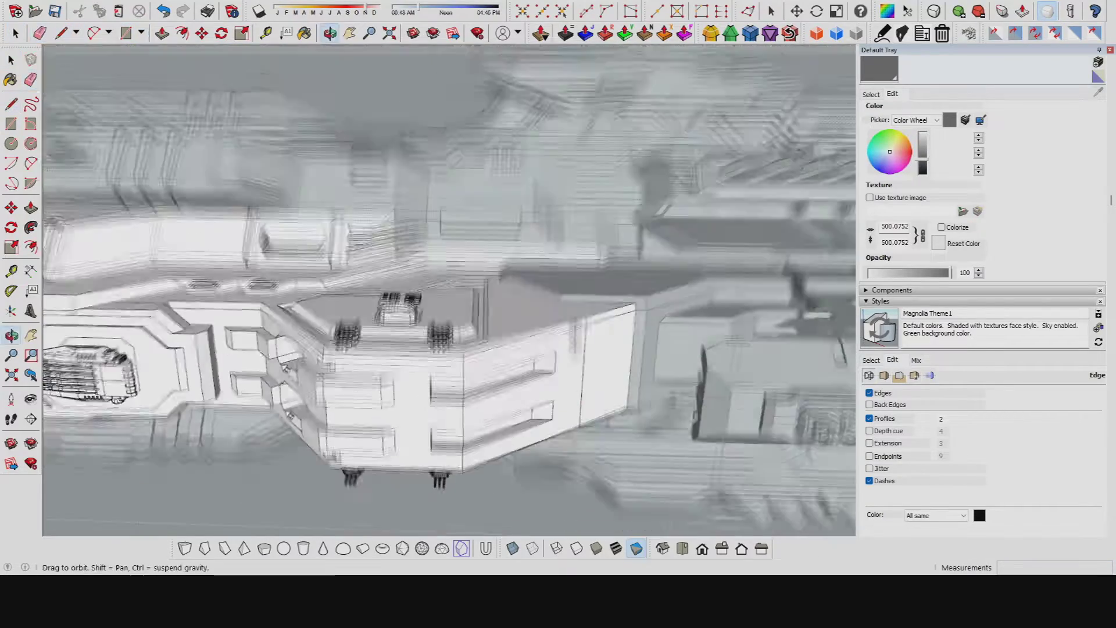
middle_drag(516, 297, 609, 362)
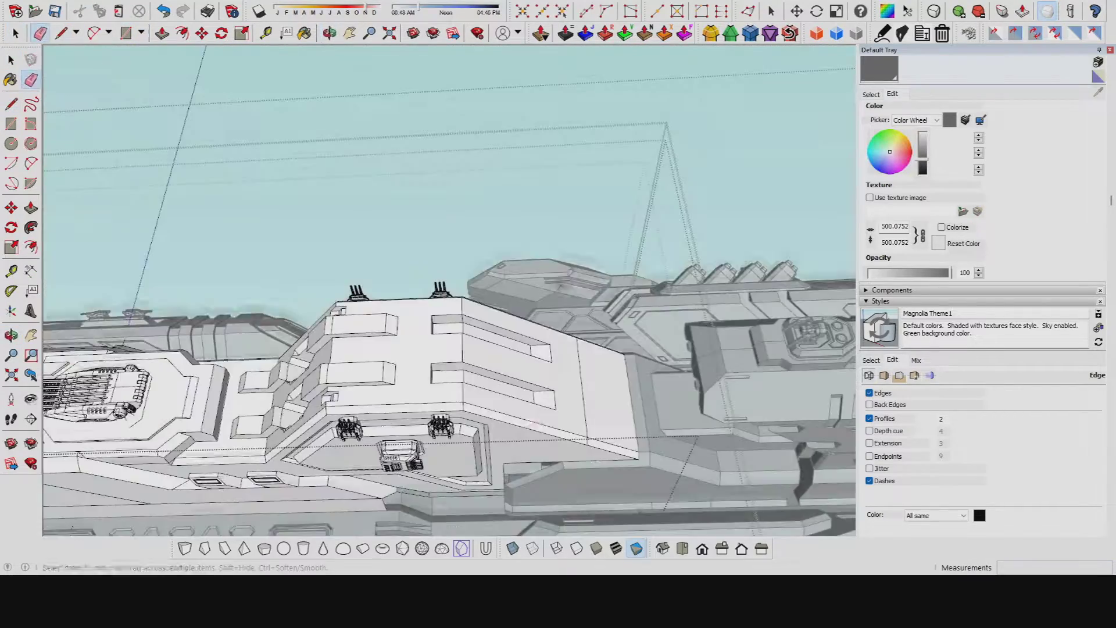
key(l)
key(e)
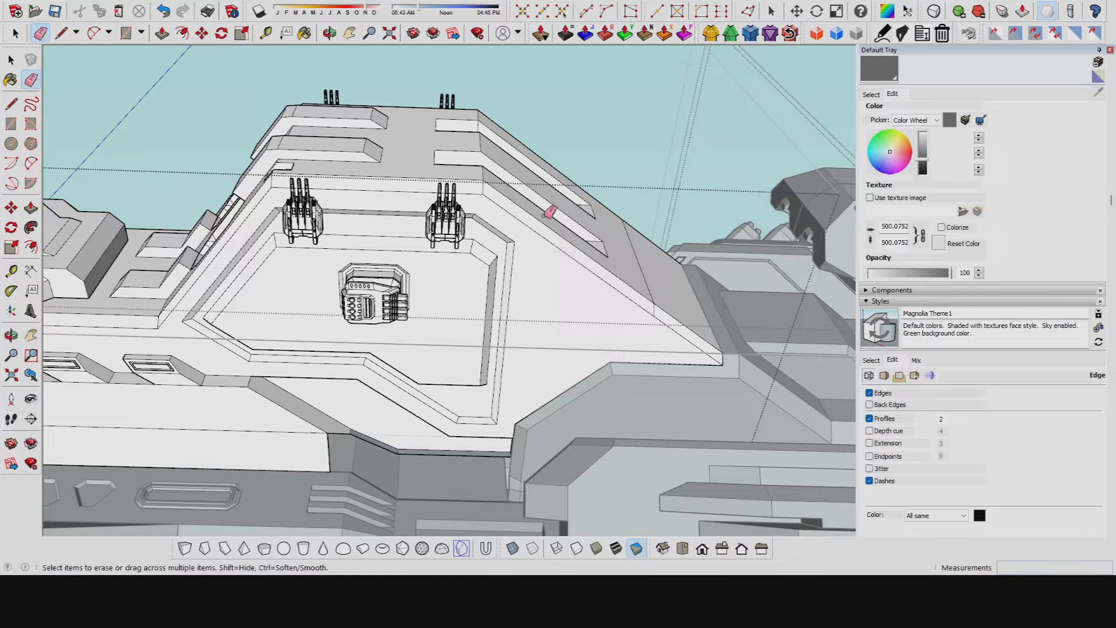
middle_drag(506, 375, 308, 363)
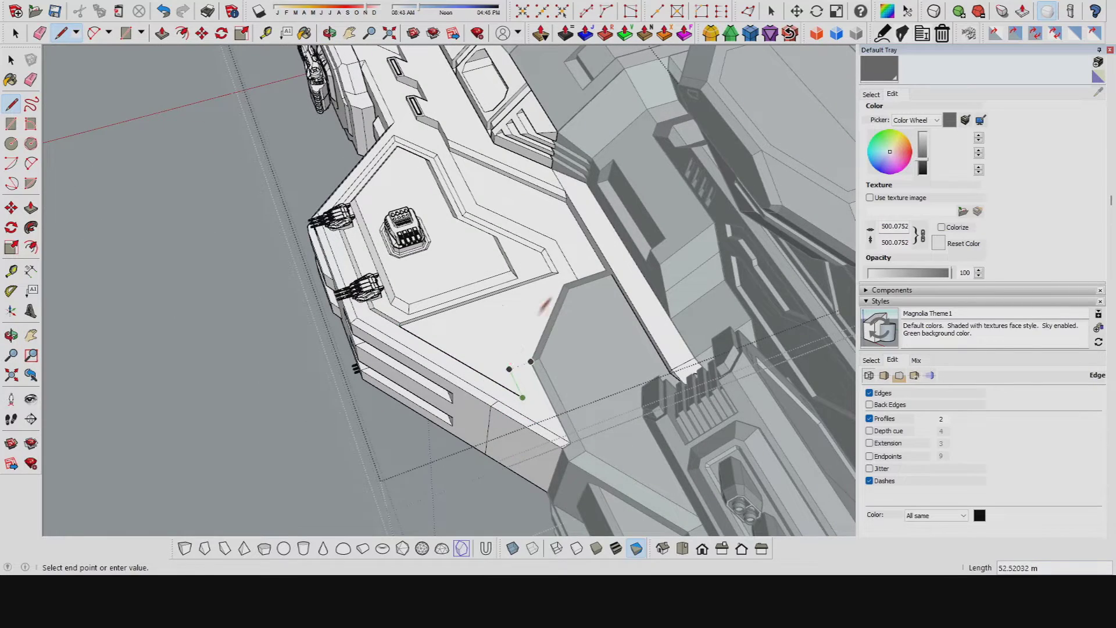
Draw a roughly 290.5 m edge across the top deck beside the turrets.
scroll(547, 293, up, 2)
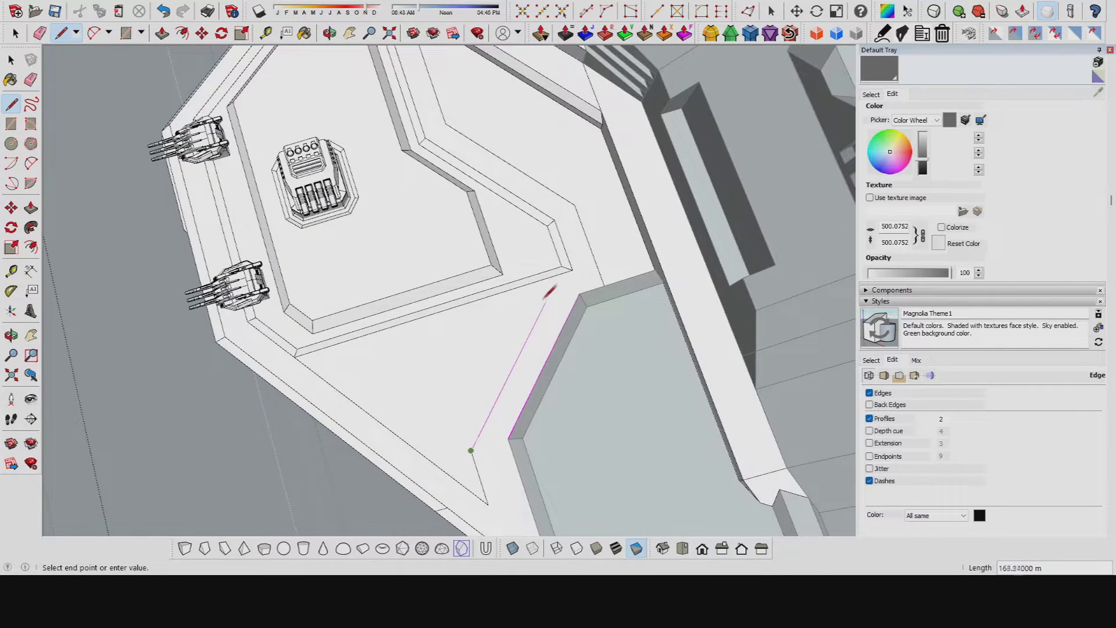
scroll(547, 292, down, 3)
middle_drag(547, 292, 537, 401)
scroll(538, 401, up, 3)
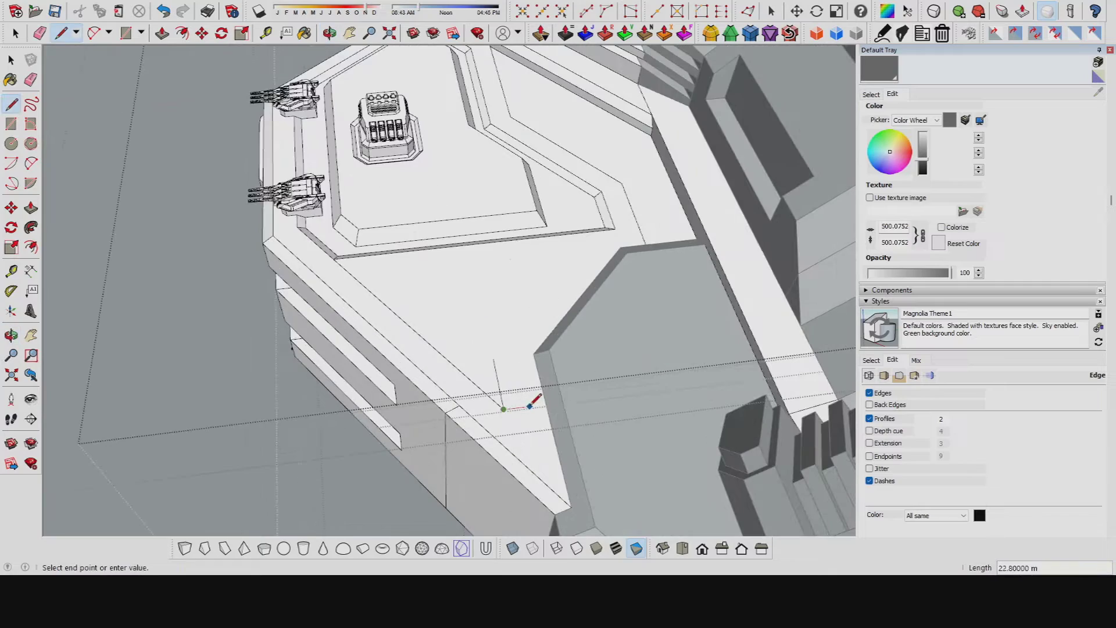
click(530, 405)
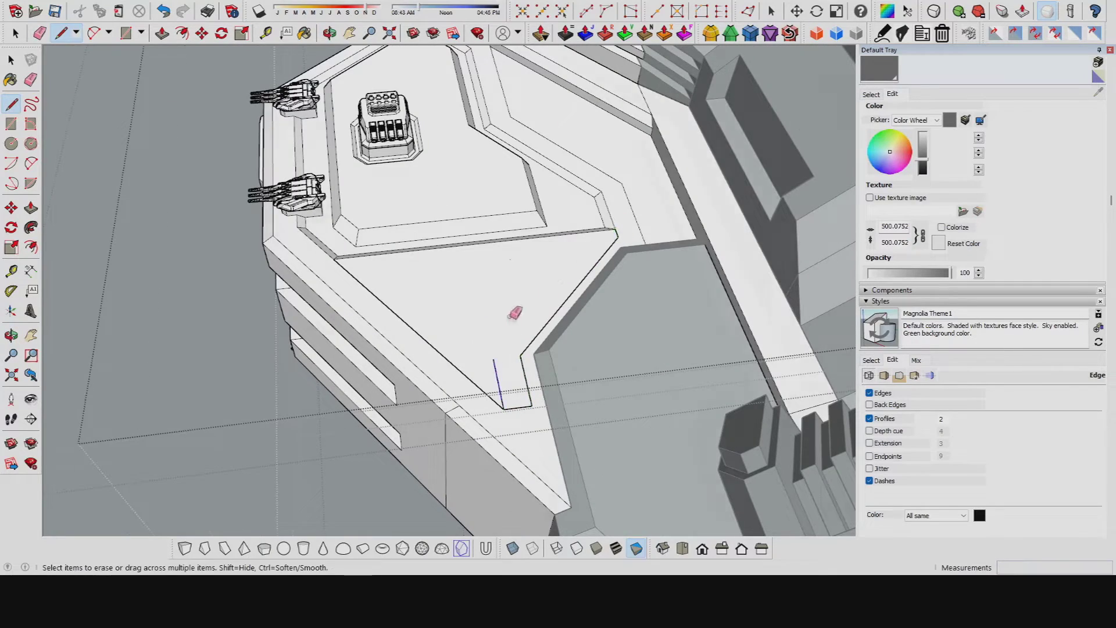
middle_drag(514, 313, 461, 346)
click(552, 389)
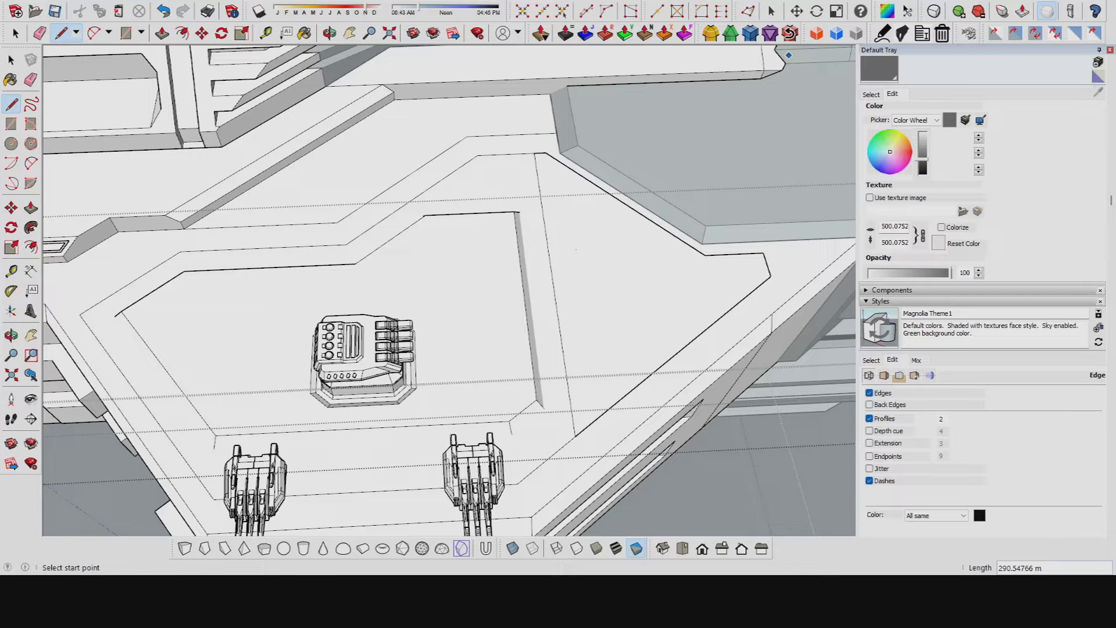
mouse_move(575, 250)
middle_down()
mouse_move(568, 287)
mouse_move(672, 274)
mouse_move(673, 316)
mouse_move(366, 183)
mouse_move(624, 266)
mouse_move(326, 174)
middle_up()
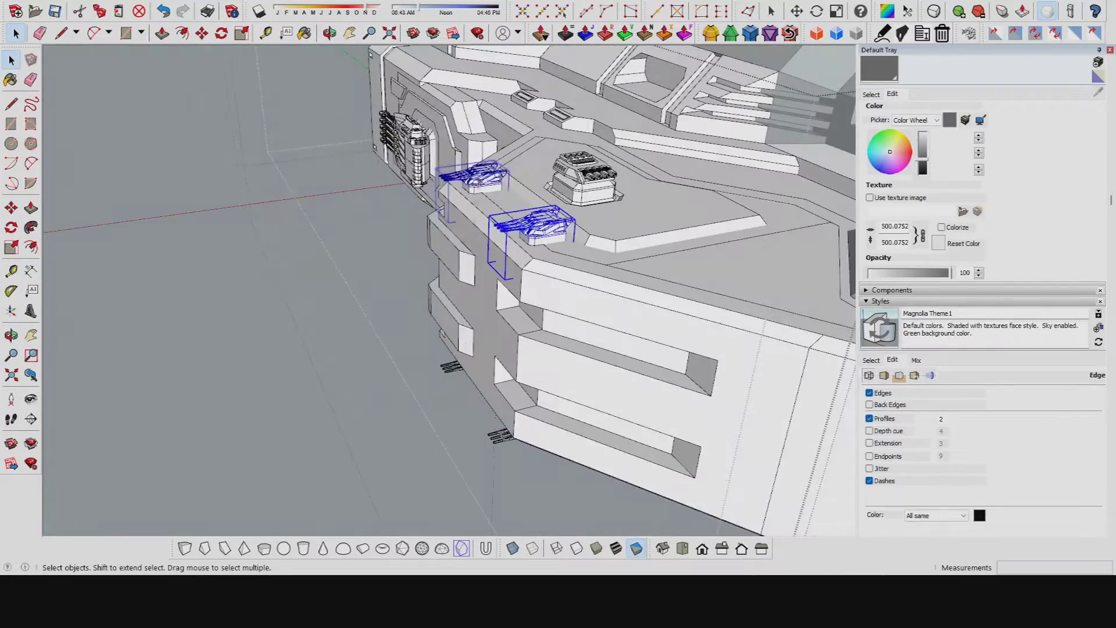
Slide the two turret pieces along the hull edge and zoom in on the top plating.
drag(416, 290, 174, 279)
middle_drag(175, 278, 416, 354)
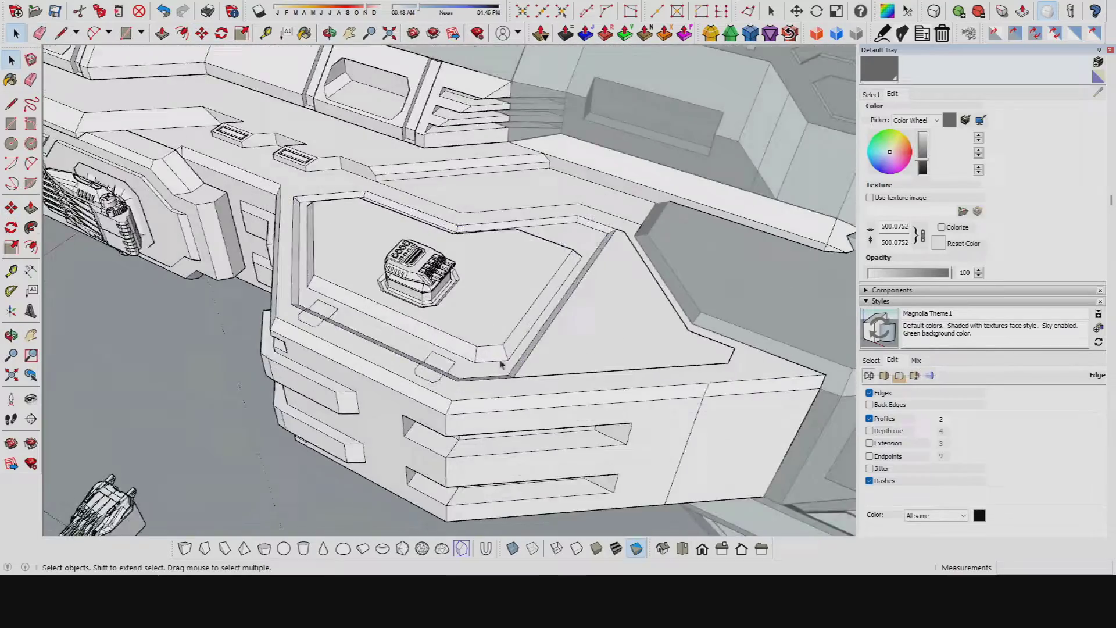
key(e)
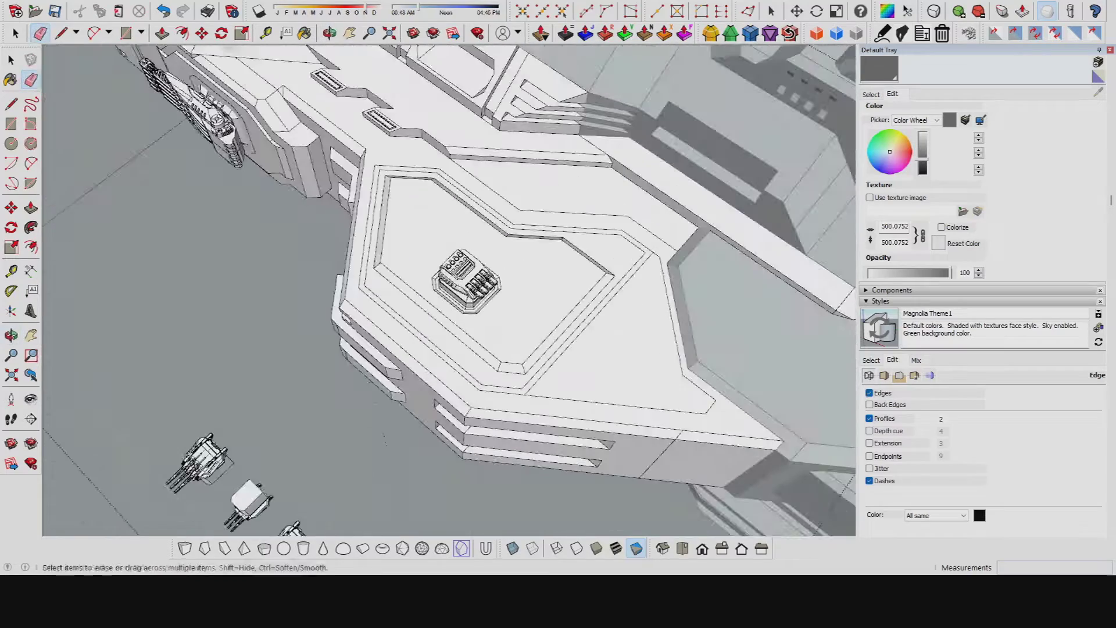
Draw a new edge across the top plating and erase a stray edge.
click(525, 394)
click(653, 252)
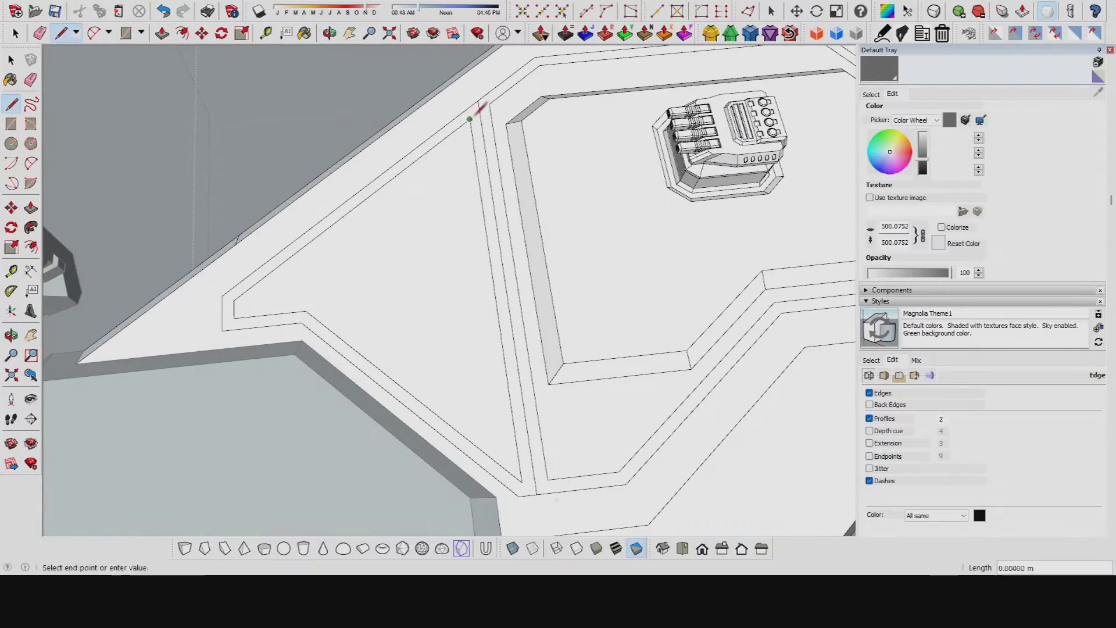
scroll(482, 115, down, 1)
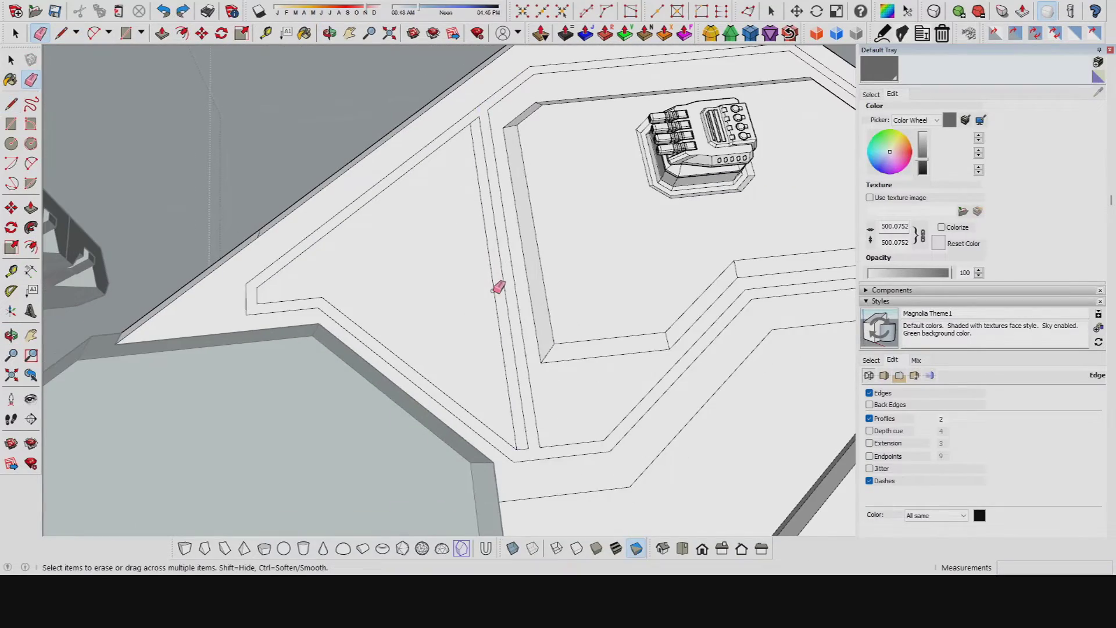
click(494, 291)
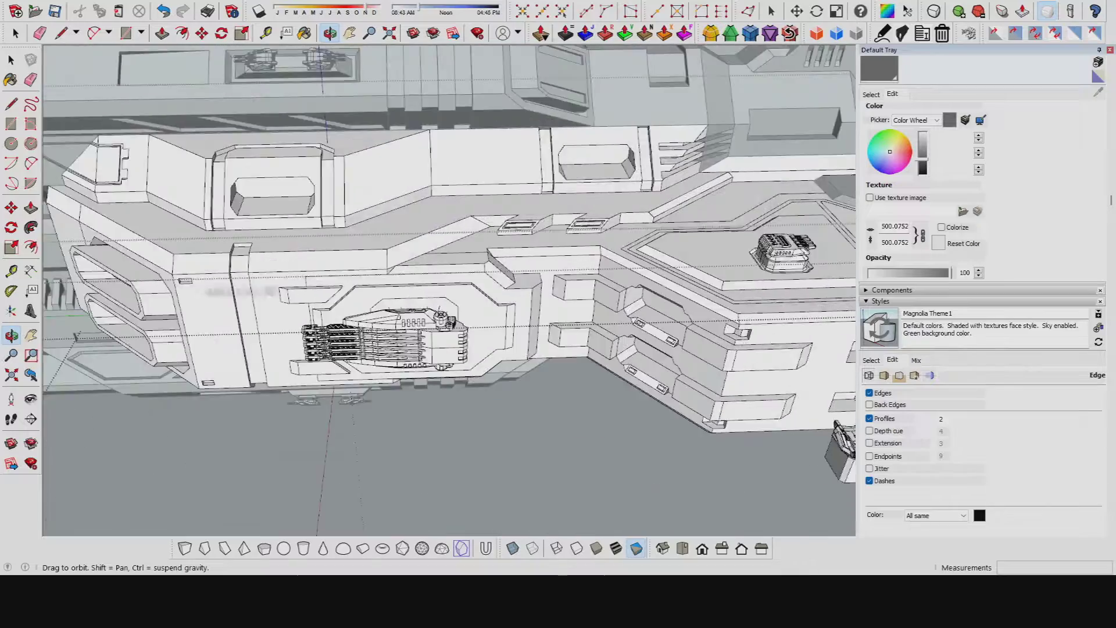
Pick and move the door-mechanism component in the side hatch recess, orbiting underneath and around.
scroll(401, 290, up, 6)
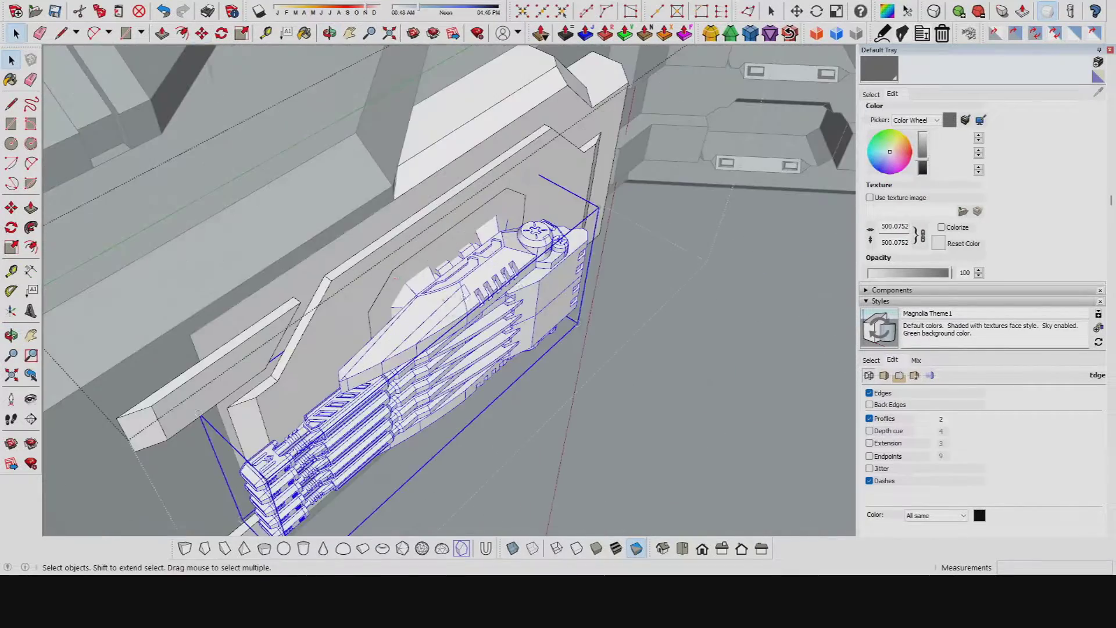
key(m)
key(space)
middle_drag(378, 271, 652, 362)
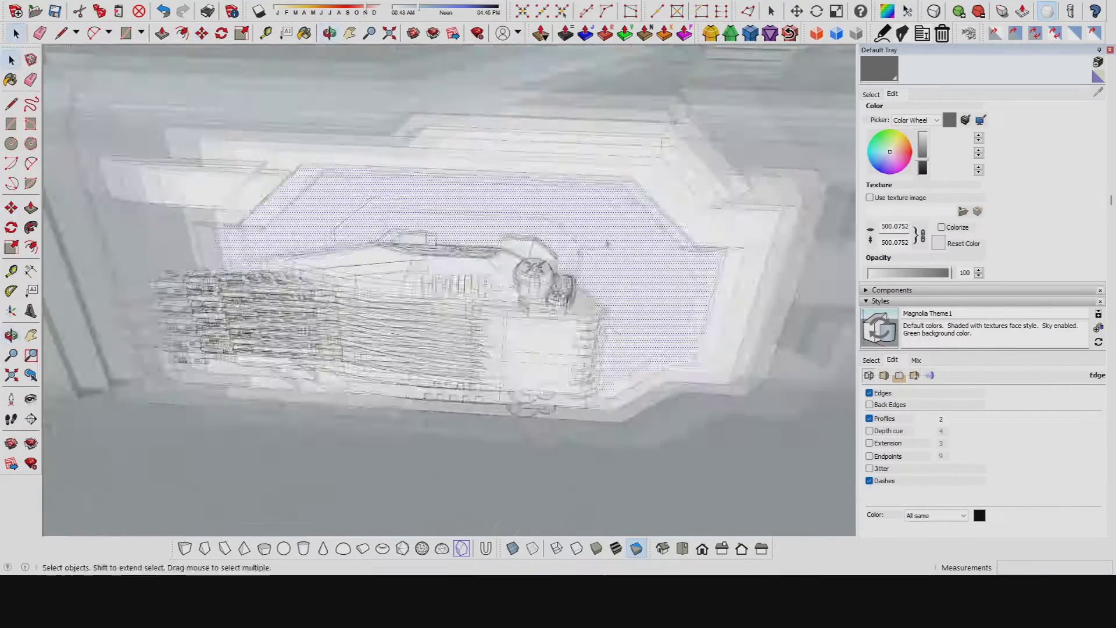
key(l)
mouse_move(501, 384)
middle_down()
mouse_move(480, 211)
mouse_move(476, 370)
mouse_move(653, 239)
middle_up()
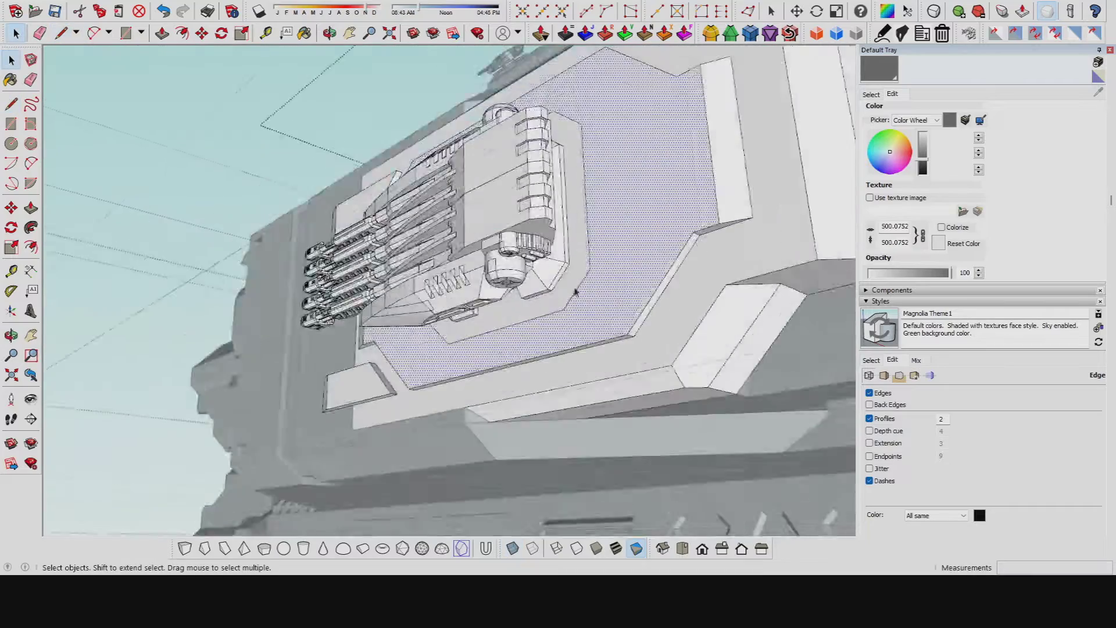
click(576, 292)
key(m)
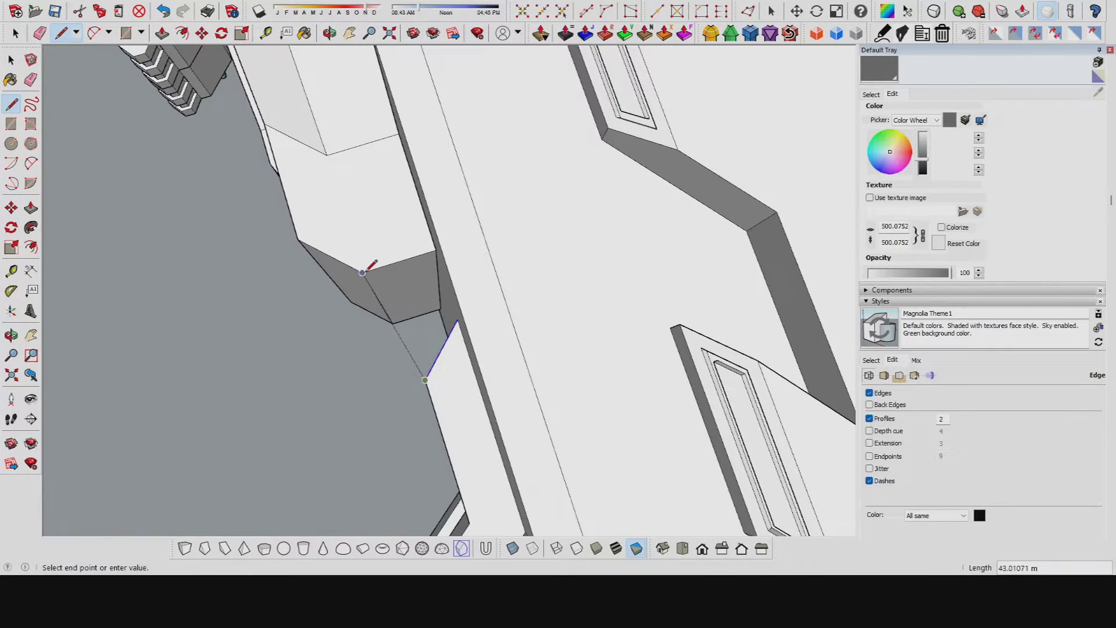
middle_drag(390, 361, 319, 275)
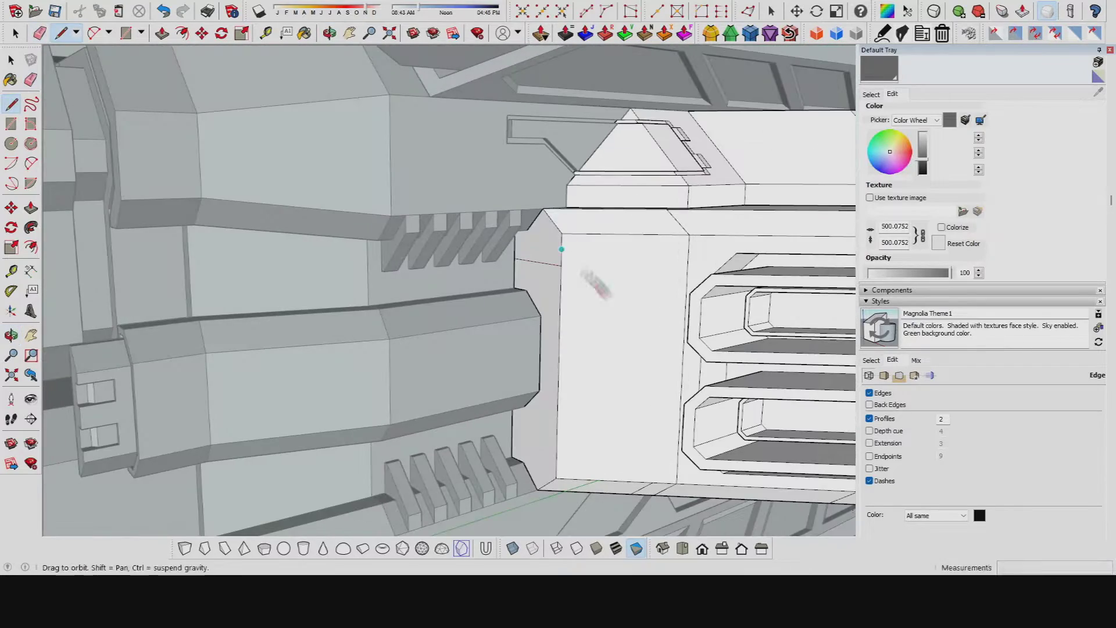
Outline the wrap-around rectangle from the block's corner and push it in as a recess.
middle_drag(595, 285, 558, 241)
click(557, 238)
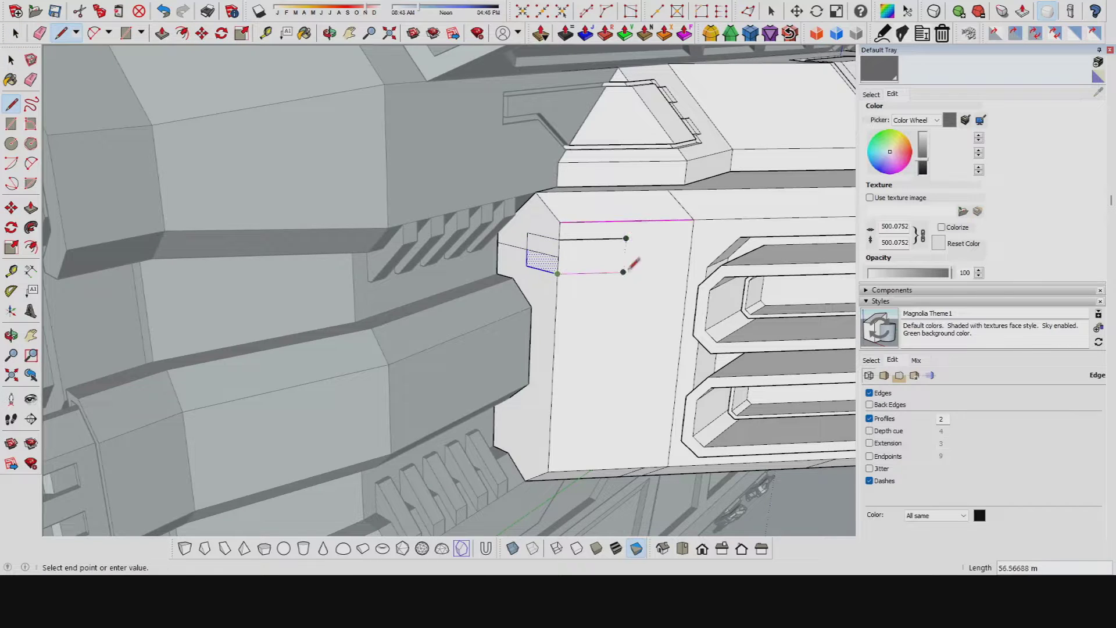
key(p)
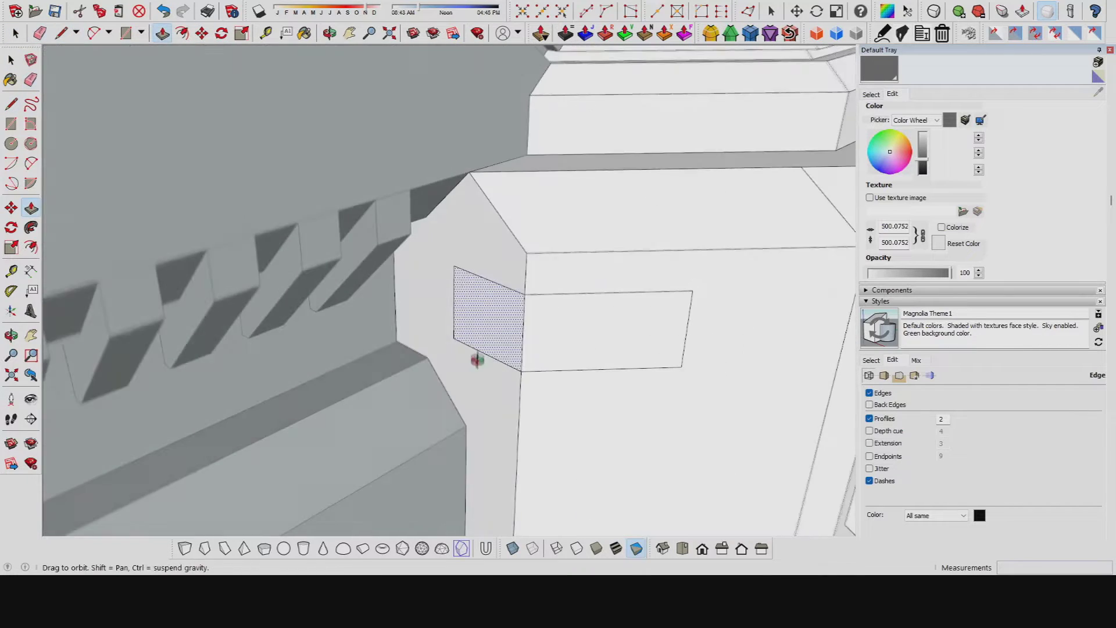
middle_drag(508, 354, 608, 331)
key(m)
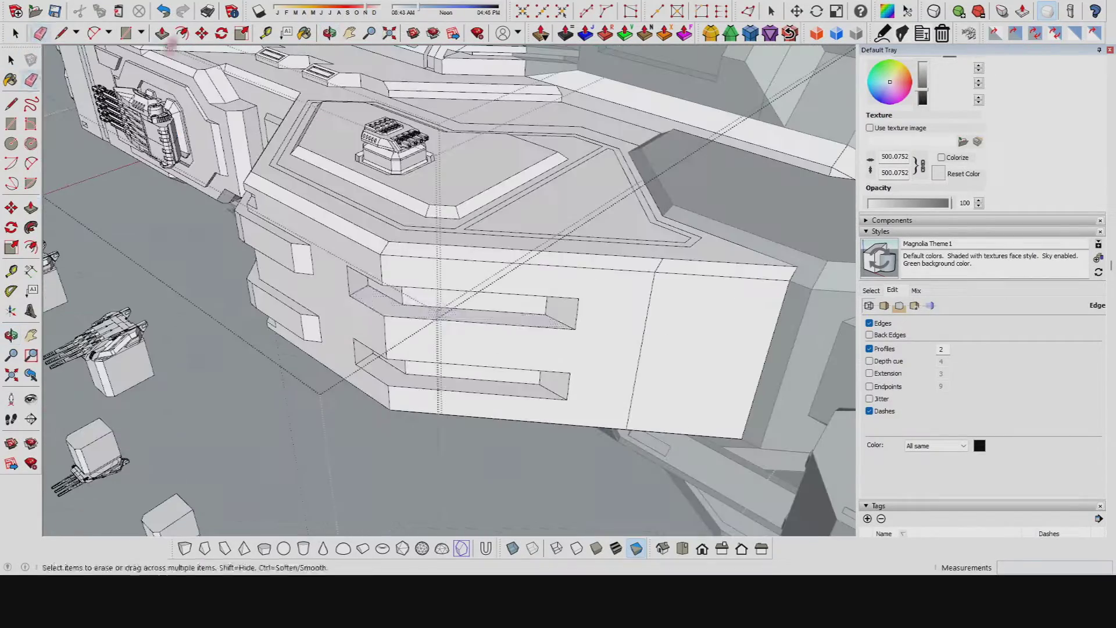
Erase the stray line across the hull face and draw a chamfer line on the slot.
click(480, 294)
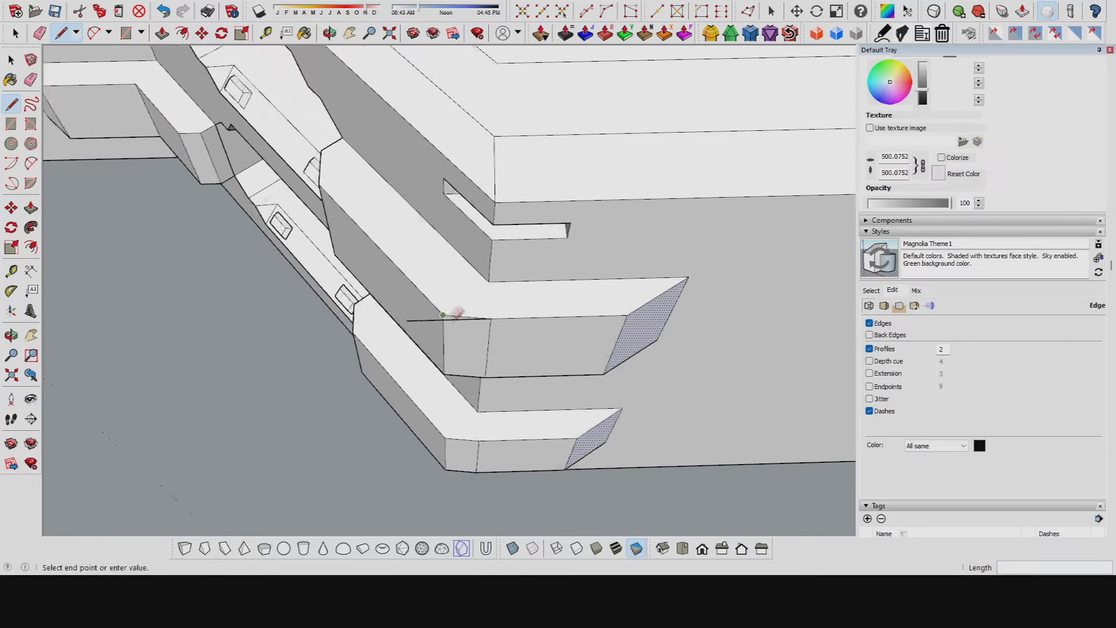
click(443, 315)
scroll(443, 315, up, 2)
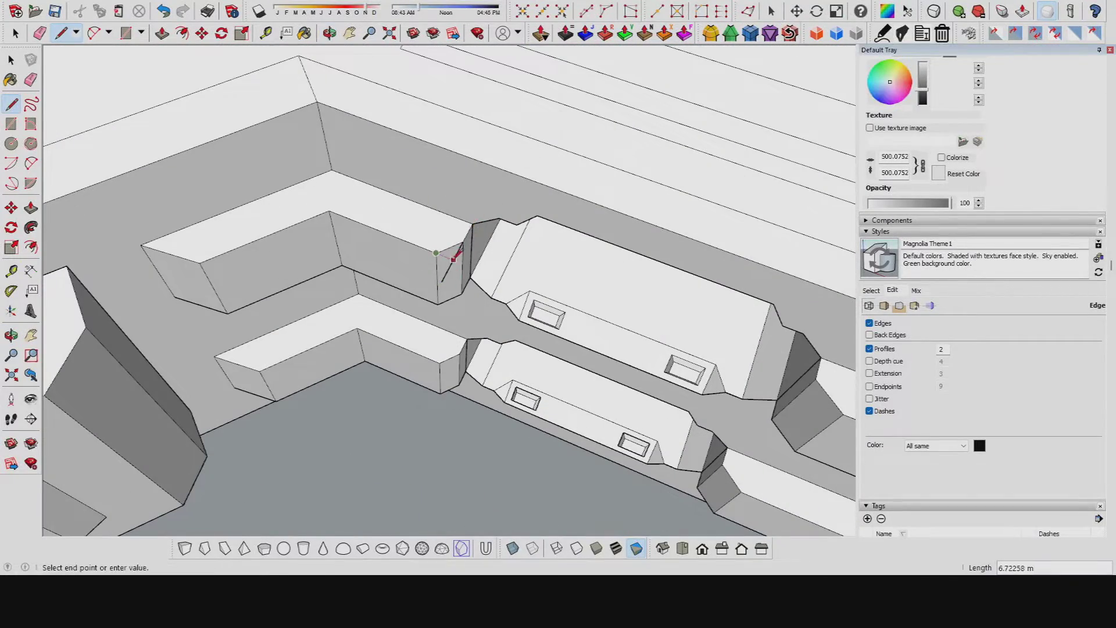
key(e)
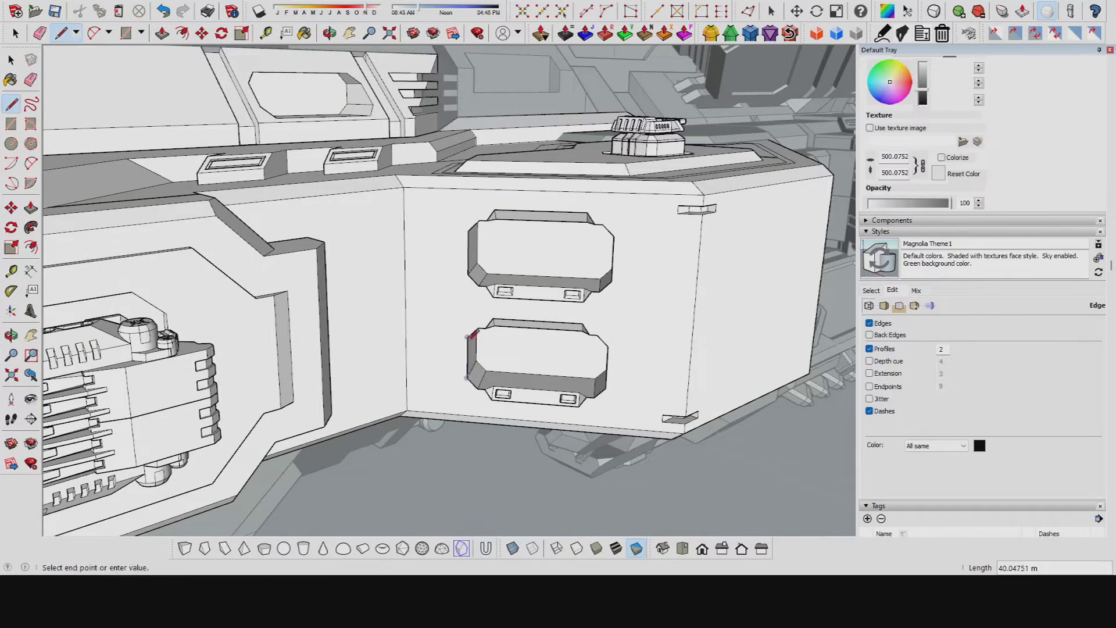
Offset an inner ring on the lower hatch panel face.
key(f)
click(466, 377)
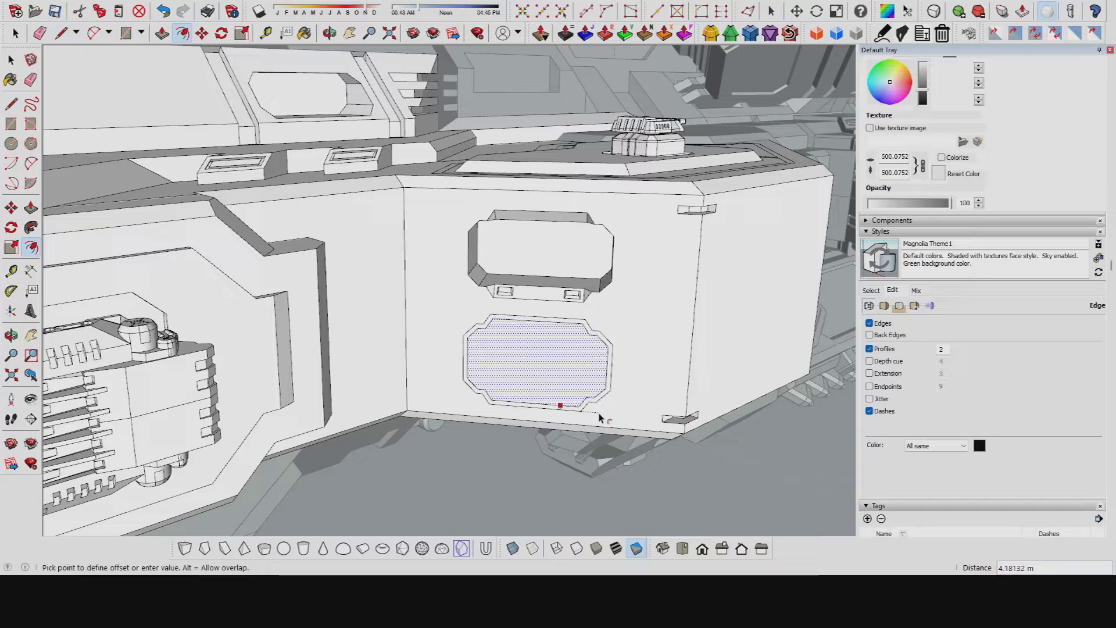
click(600, 418)
key(m)
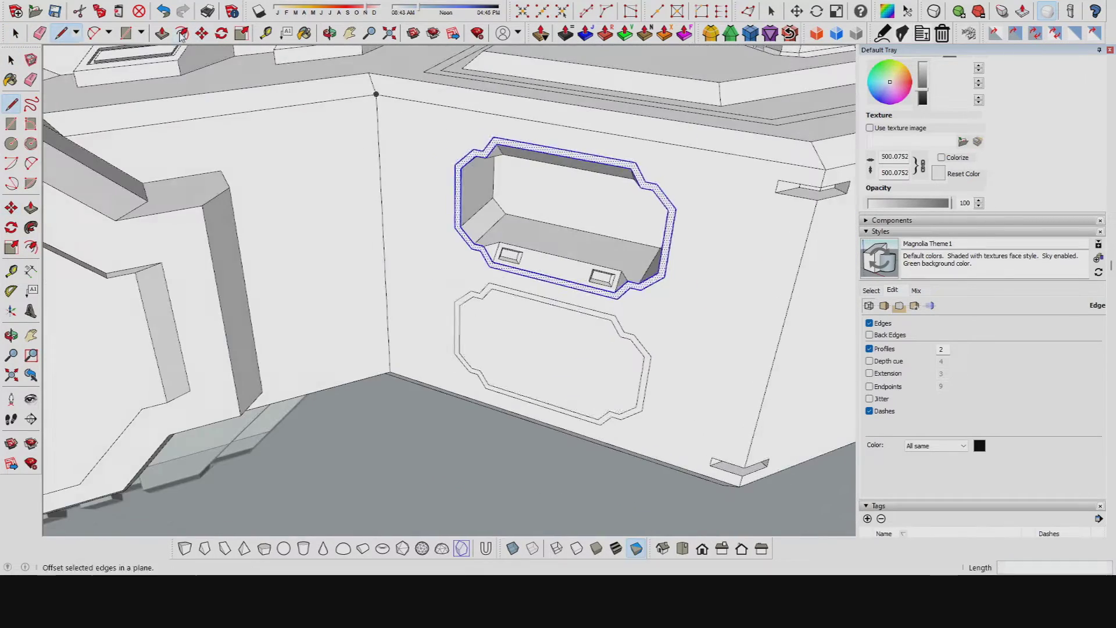
Offset the upper hatch outline by 3, then select the lower hatch's inner panel face.
click(182, 34)
click(605, 299)
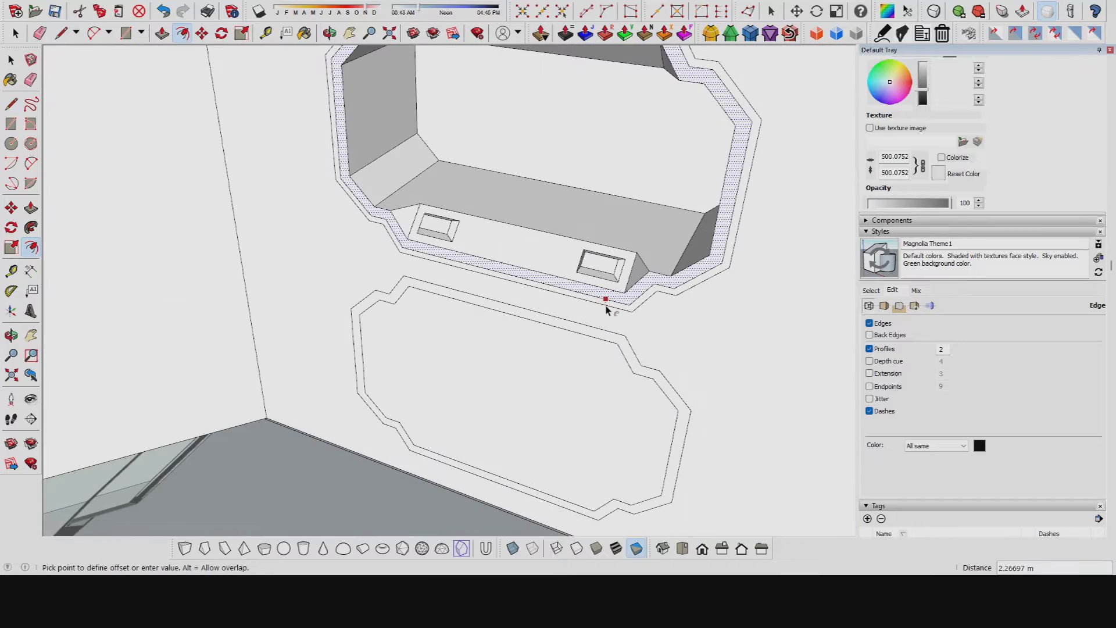
key(Return)
click(633, 350)
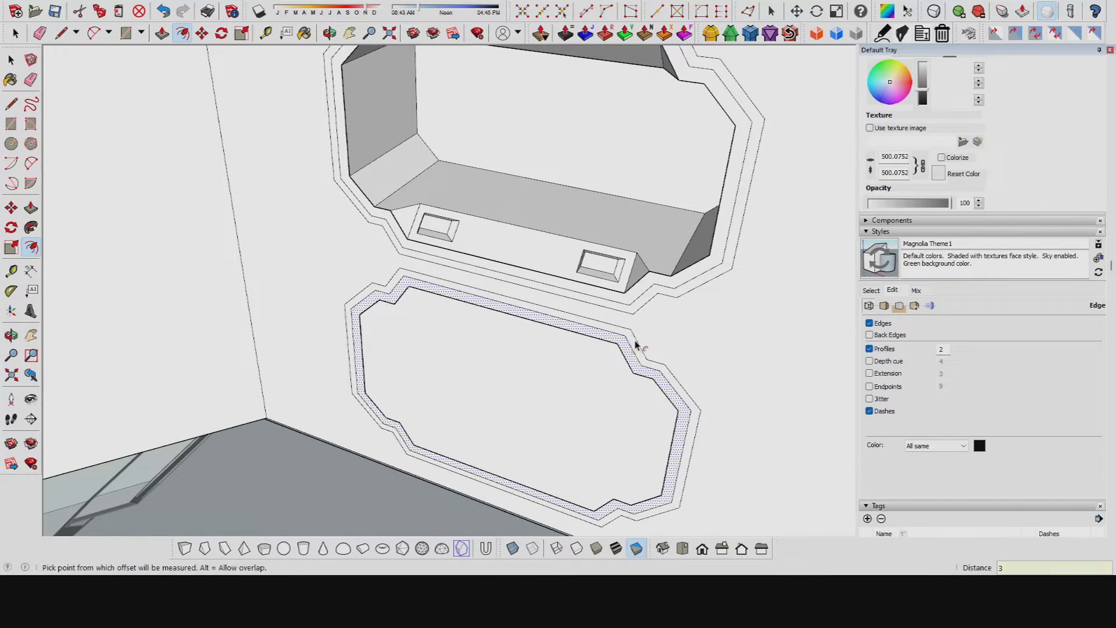
scroll(684, 247, up, 3)
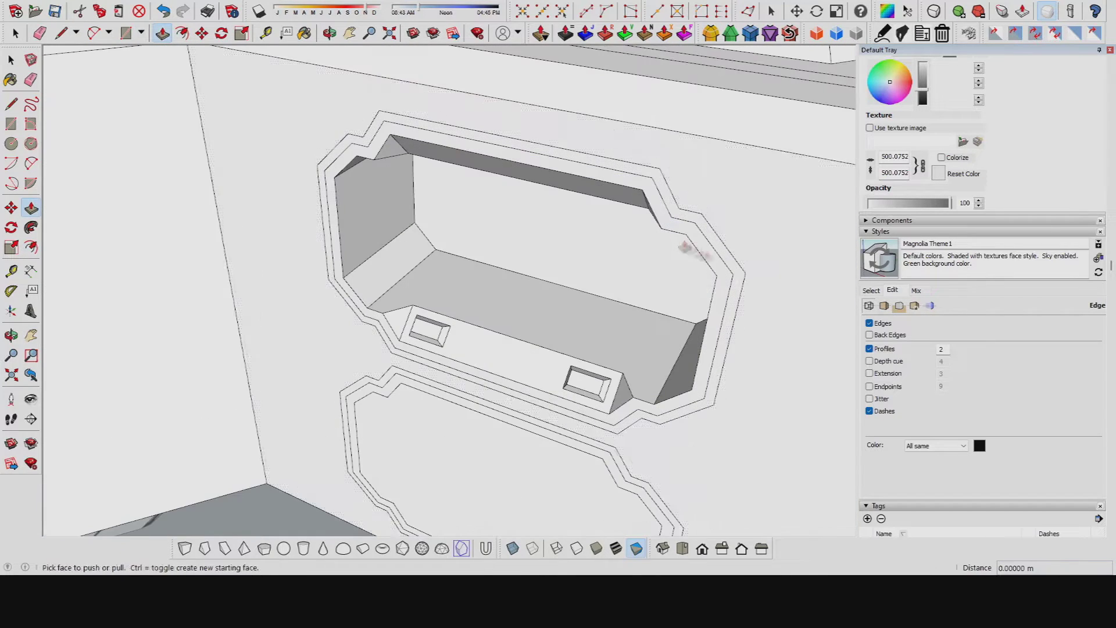
scroll(530, 225, down, 5)
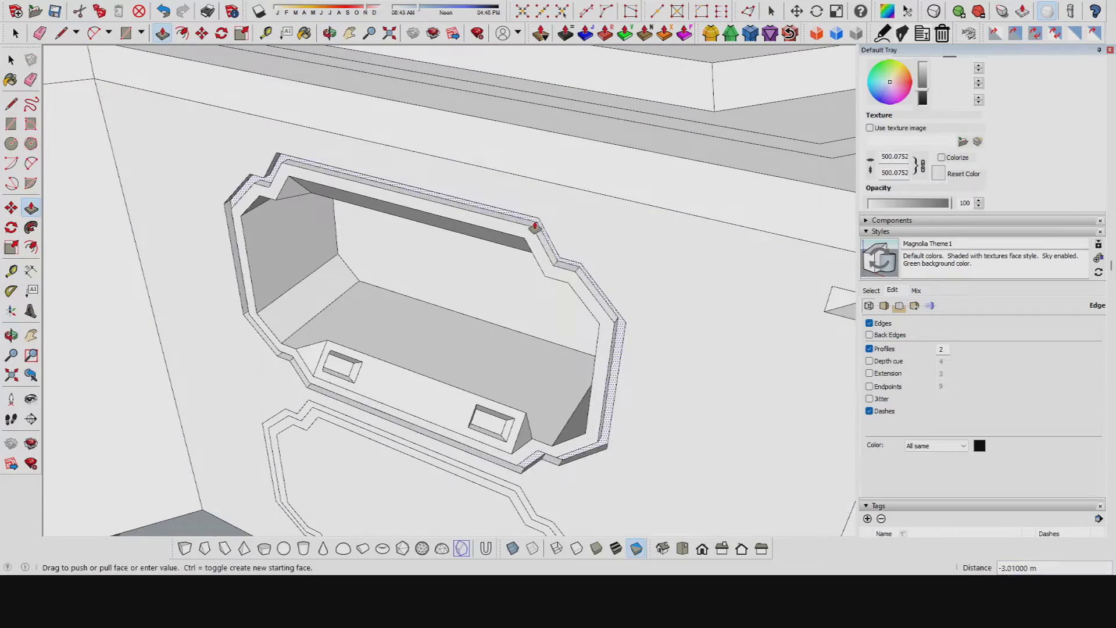
middle_drag(531, 225, 464, 231)
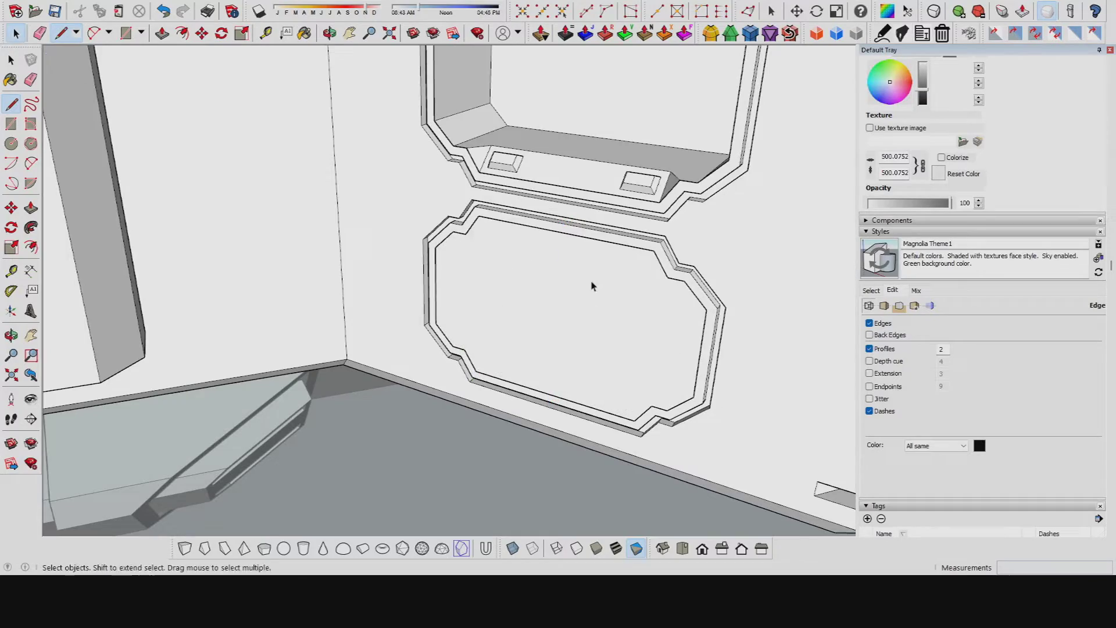
click(592, 286)
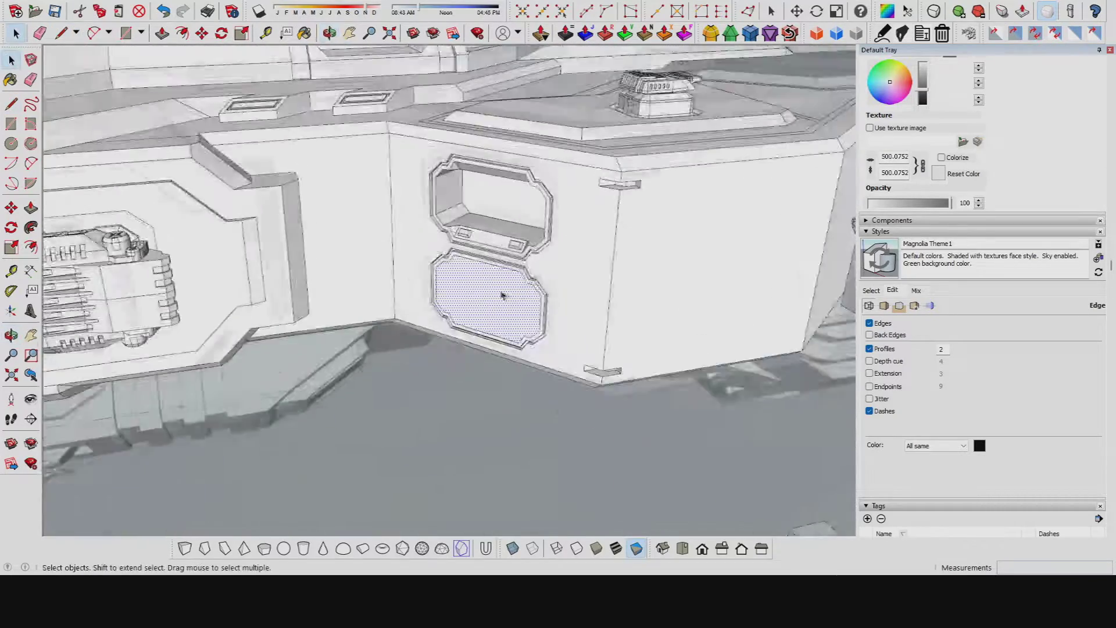
Place a copy of the lower door panel off the wall and inset its right half.
scroll(502, 295, up, 3)
middle_drag(497, 294, 167, 64)
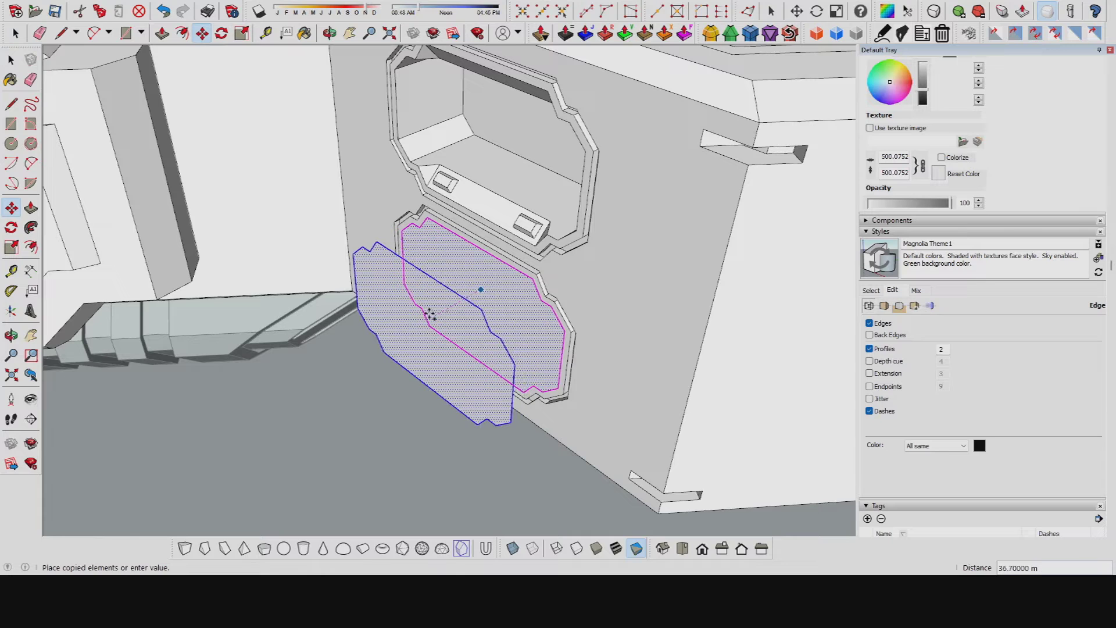
click(431, 314)
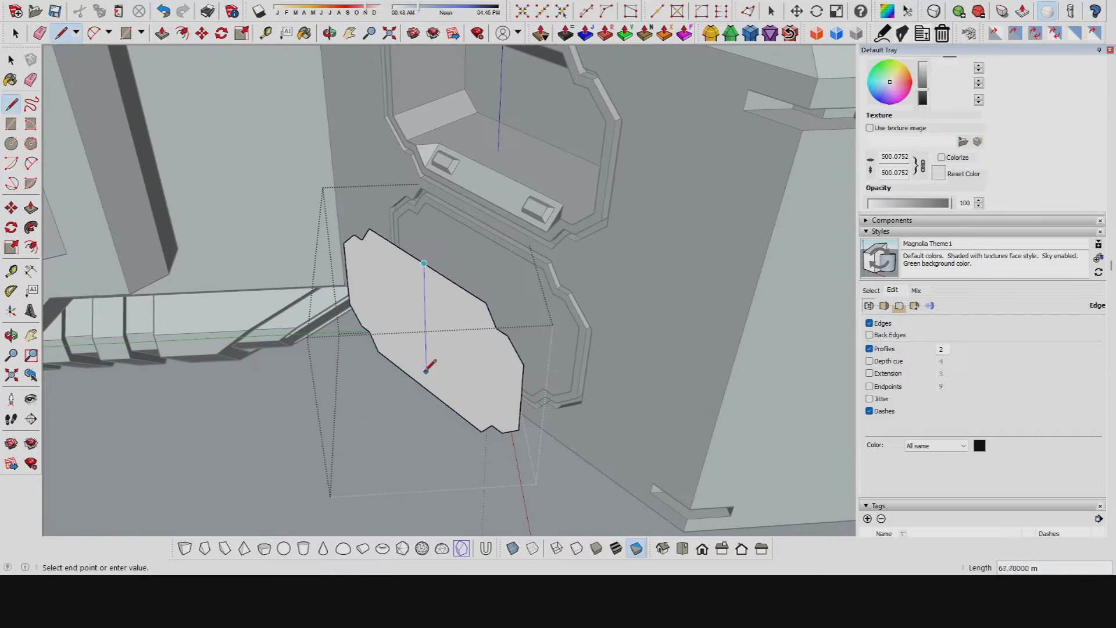
mouse_move(442, 333)
mouse_down()
mouse_move(560, 319)
mouse_move(574, 332)
mouse_up()
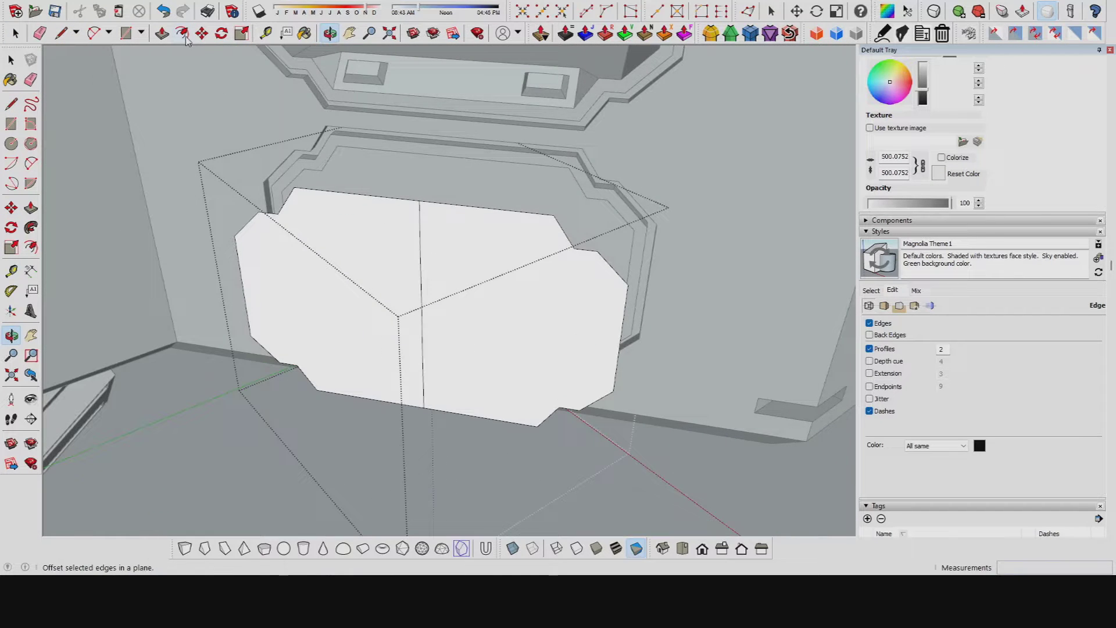
click(499, 419)
click(490, 417)
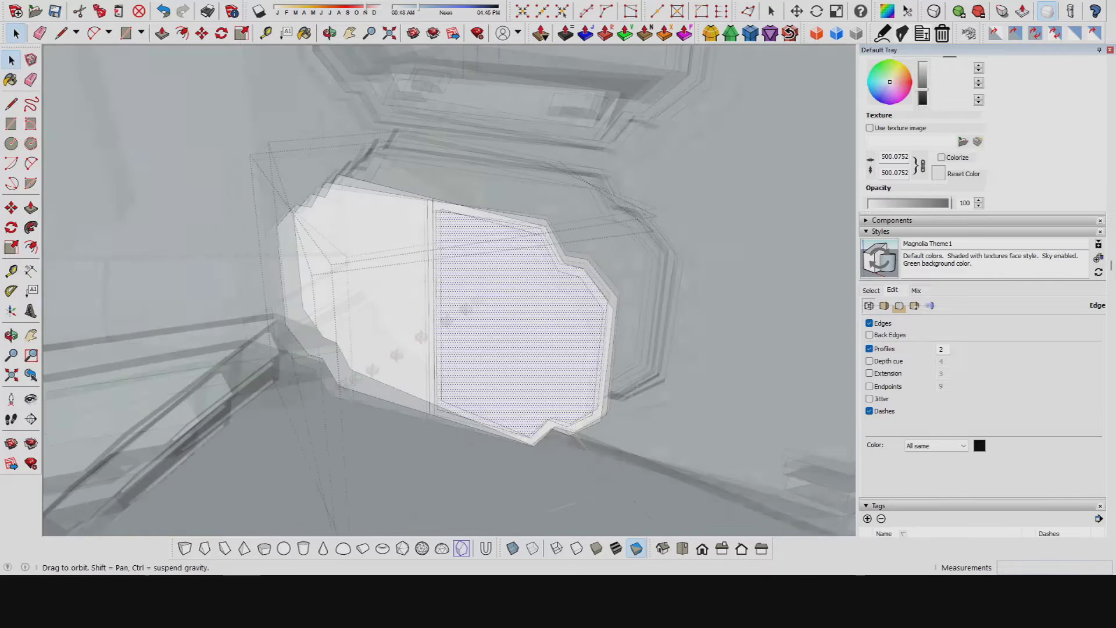
Move the inner inset face of the right half outward and scale it.
click(510, 239)
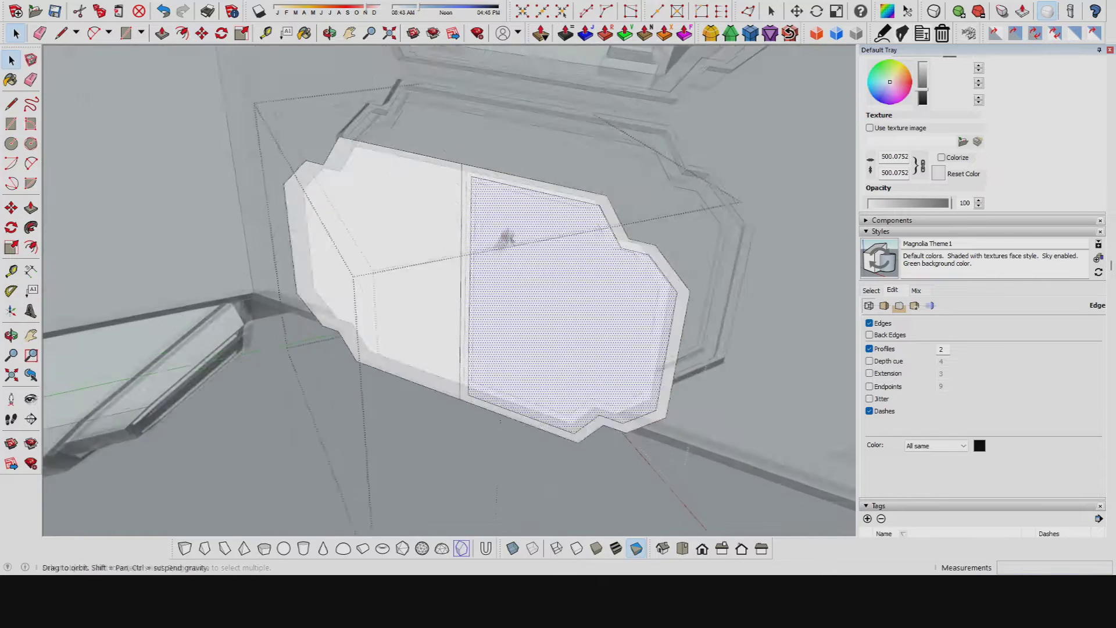
click(202, 33)
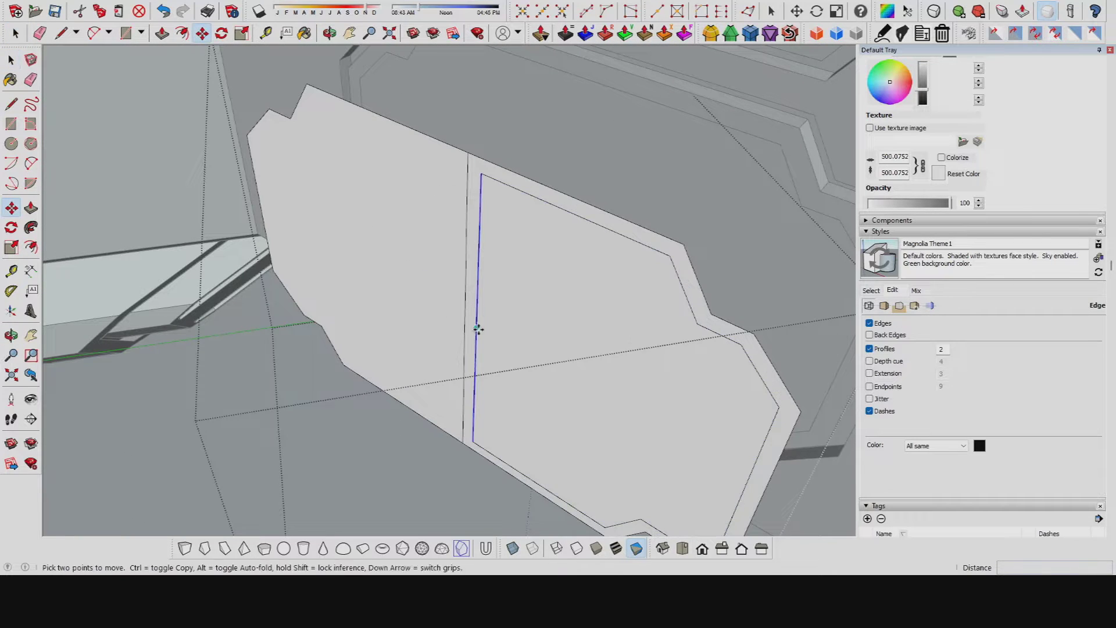
mouse_move(464, 321)
middle_down()
mouse_move(362, 261)
mouse_move(366, 218)
middle_up()
key(space)
key(m)
click(367, 218)
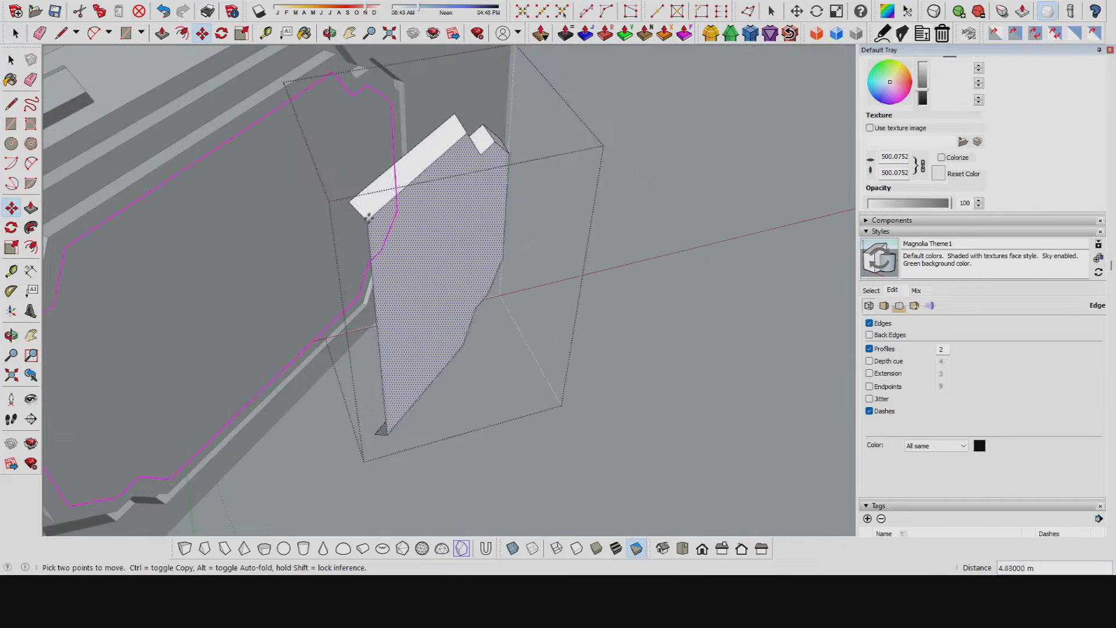
middle_drag(368, 218, 359, 507)
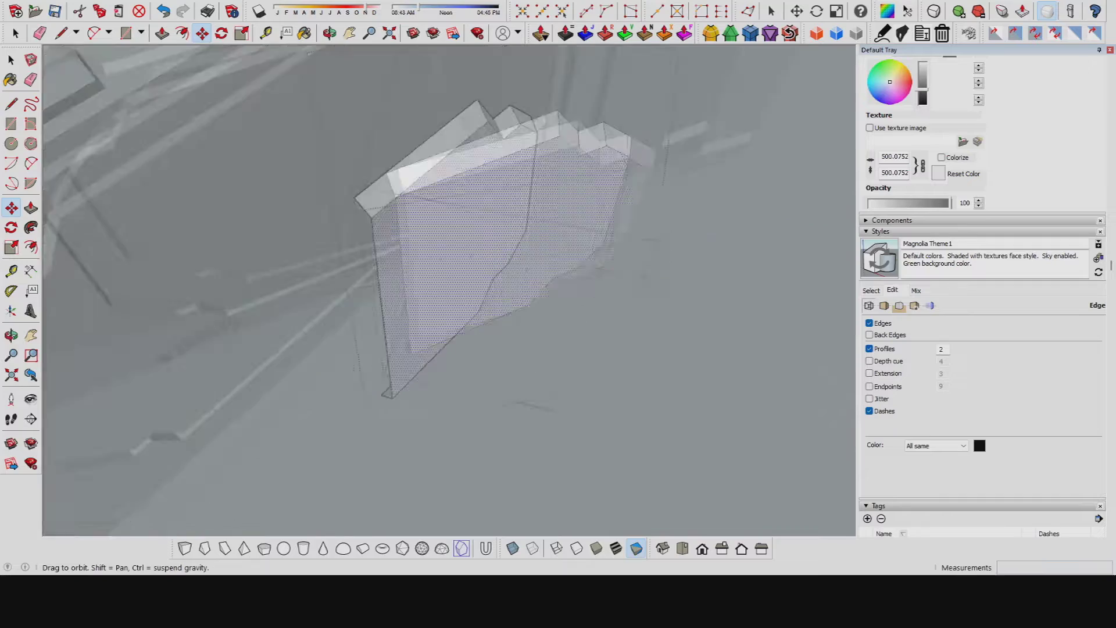
key(s)
click(353, 198)
middle_drag(353, 198, 645, 307)
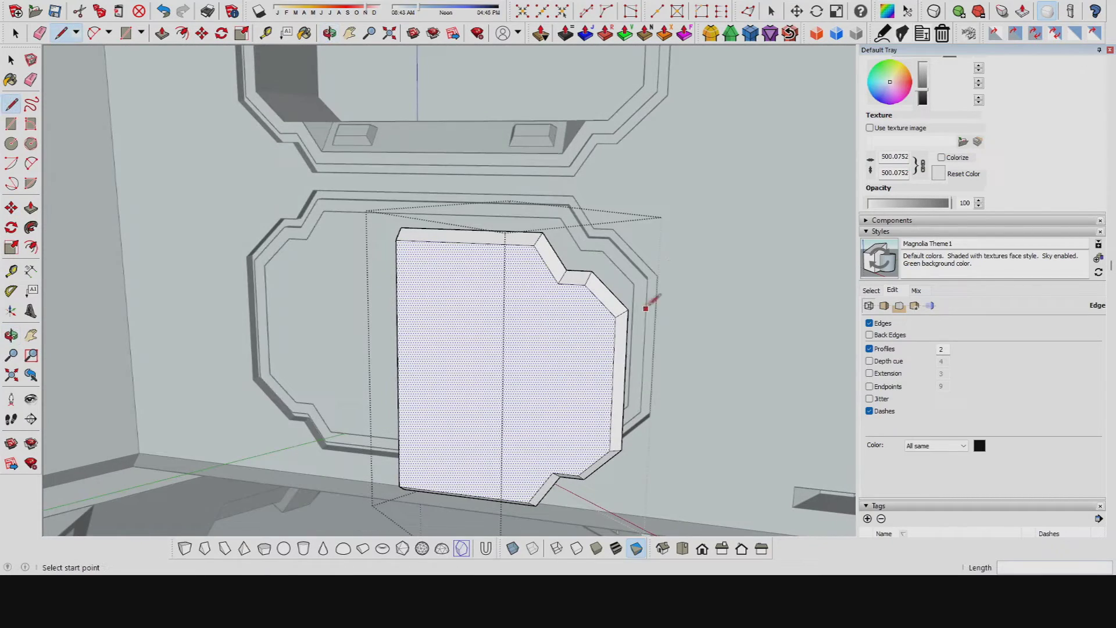
Push/Pull the half-door face to give the door panel thickness, then select the door group.
key(p)
click(443, 374)
mouse_move(443, 374)
middle_down()
mouse_move(351, 289)
mouse_move(386, 299)
middle_up()
click(351, 288)
key(l)
scroll(383, 375, up, 3)
click(357, 405)
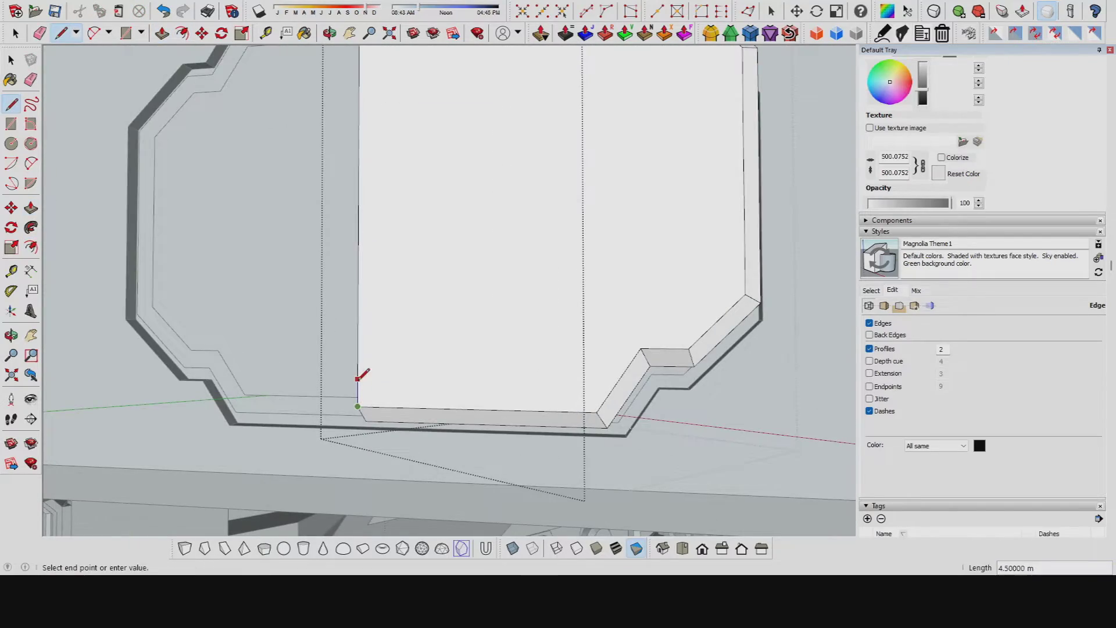
key(space)
scroll(574, 250, down, 5)
click(536, 191)
middle_drag(536, 192, 565, 180)
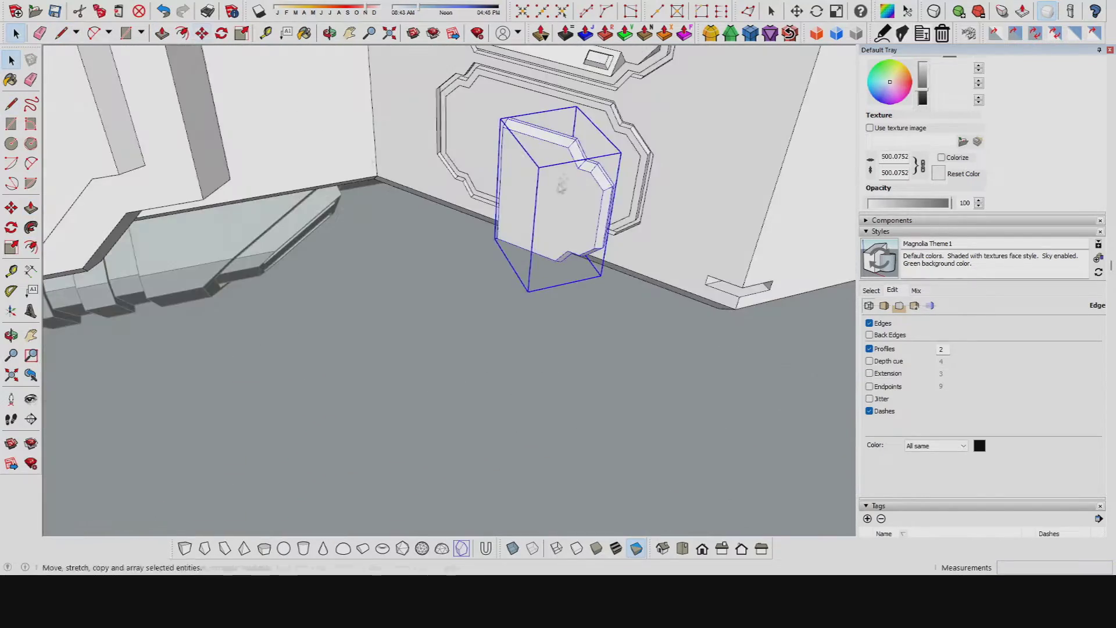
Orbit below the door group and around to face the door panel straight on.
key(m)
key(space)
scroll(573, 331, down, 5)
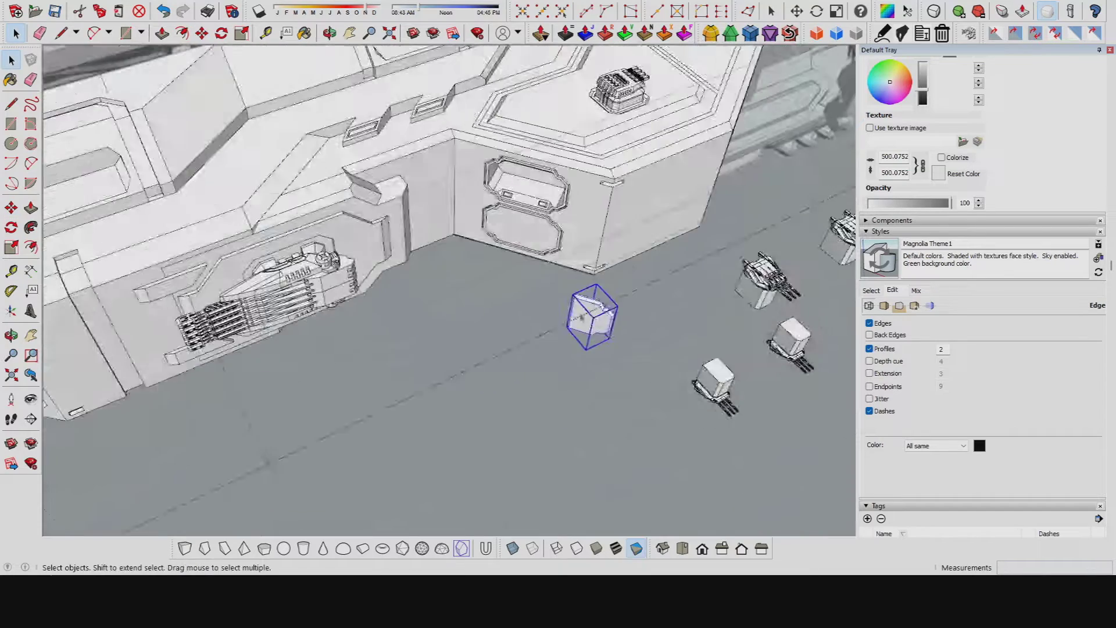
scroll(591, 316, up, 5)
mouse_move(581, 325)
middle_down()
mouse_move(535, 360)
mouse_move(482, 318)
mouse_move(489, 308)
middle_up()
key(q)
key(space)
scroll(511, 352, up, 2)
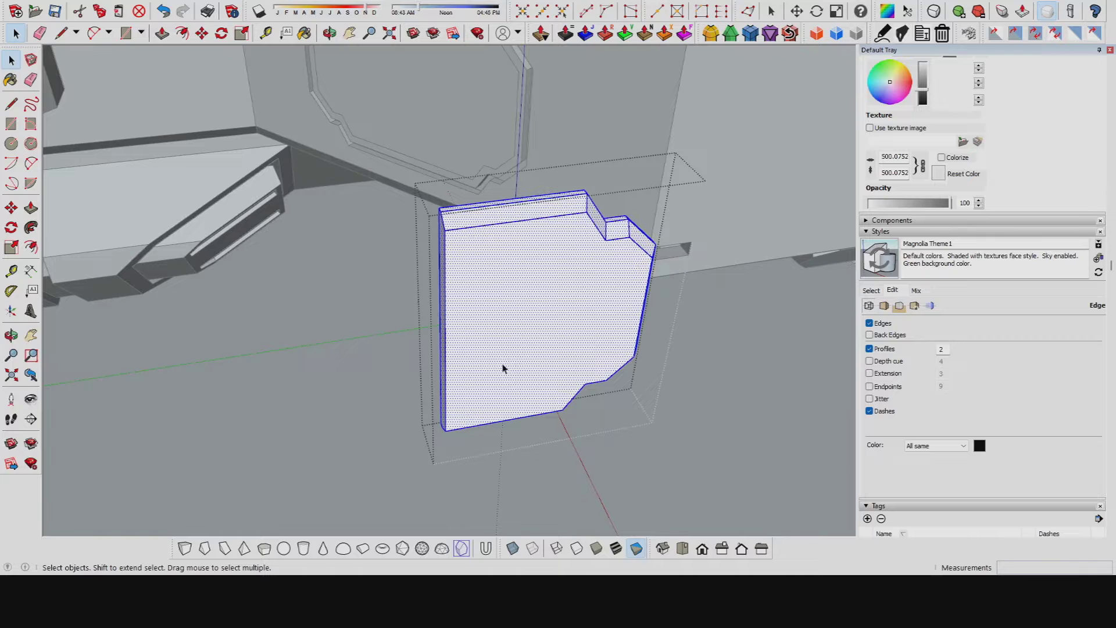
middle_drag(503, 367, 489, 373)
scroll(488, 374, up, 3)
Draw a small notch rectangle on the door face, then reposition and resize it.
key(l)
click(460, 377)
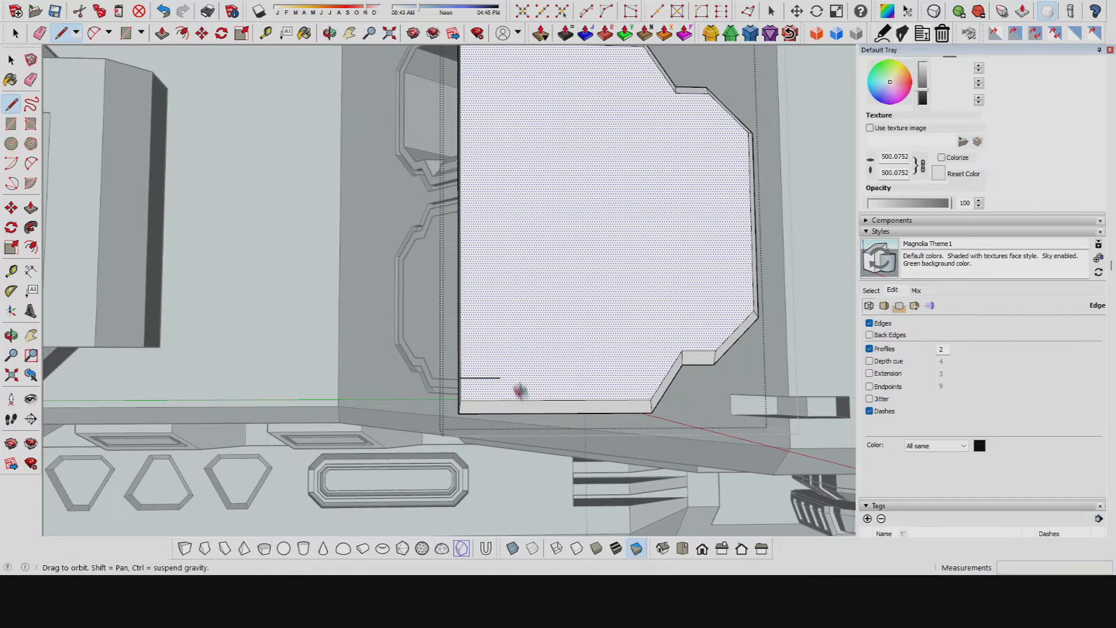
middle_drag(518, 382, 505, 350)
click(465, 351)
key(space)
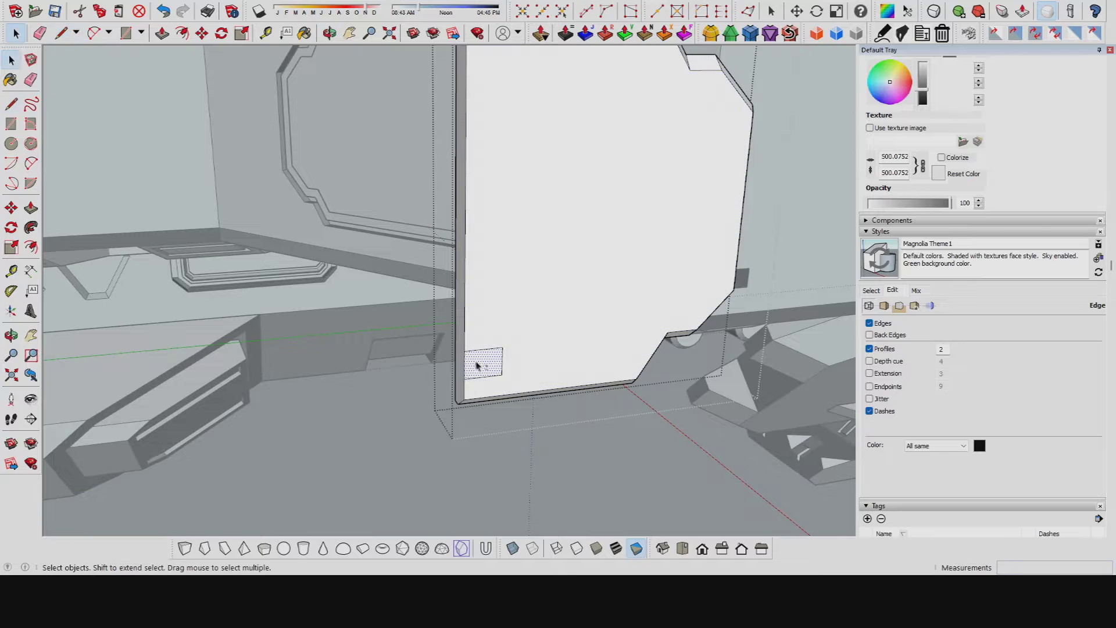
scroll(477, 373, down, 3)
key(m)
drag(473, 363, 535, 297)
middle_drag(535, 297, 651, 401)
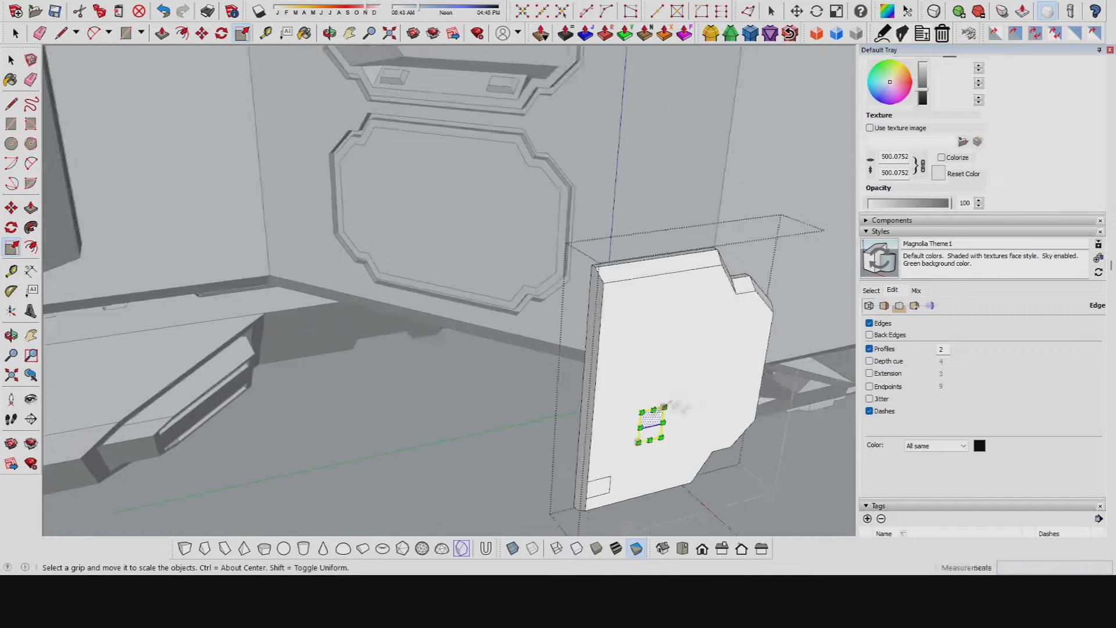
Recess the upper and lower hinge notches into the door's left edge.
key(s)
key(m)
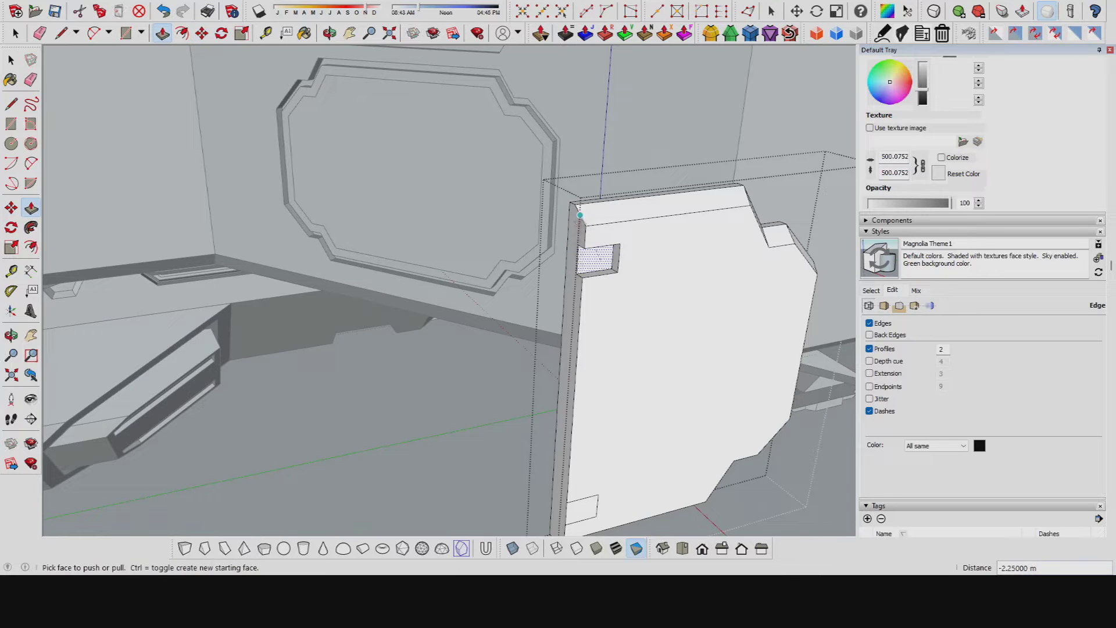
click(580, 220)
middle_drag(580, 219, 573, 500)
double_click(584, 488)
scroll(593, 442, up, 3)
key(l)
click(558, 424)
click(559, 397)
key(p)
Orbit in close around the door panel's upper hinge notch.
scroll(550, 414, down, 4)
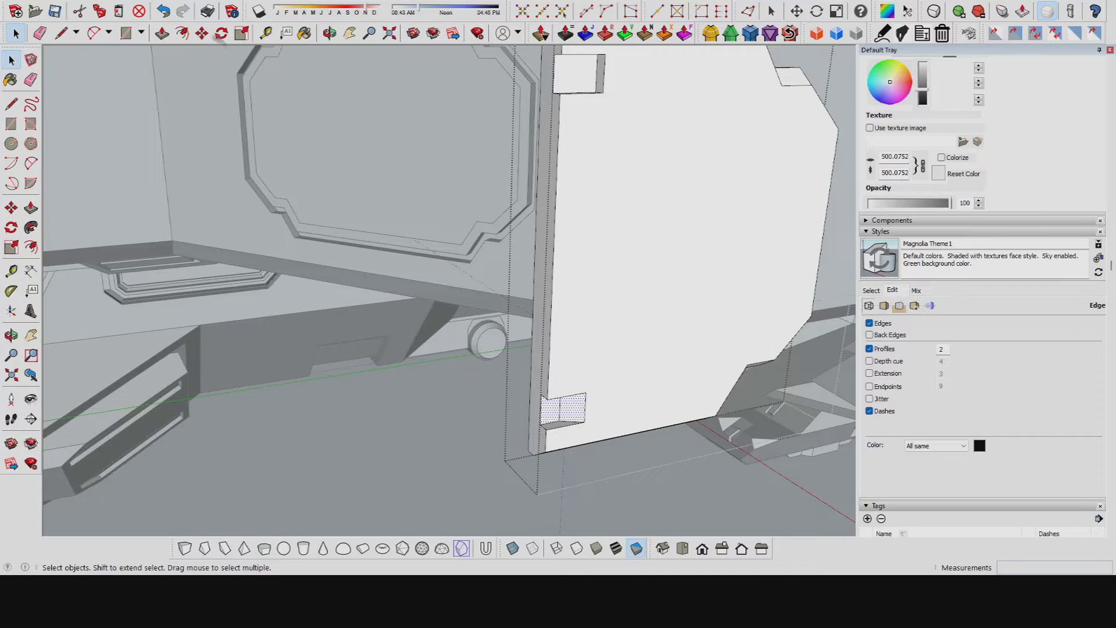
middle_drag(550, 414, 698, 261)
mouse_move(461, 265)
middle_down()
mouse_move(511, 259)
mouse_move(465, 262)
middle_up()
scroll(523, 320, up, 3)
scroll(524, 320, up, 2)
key(space)
key(l)
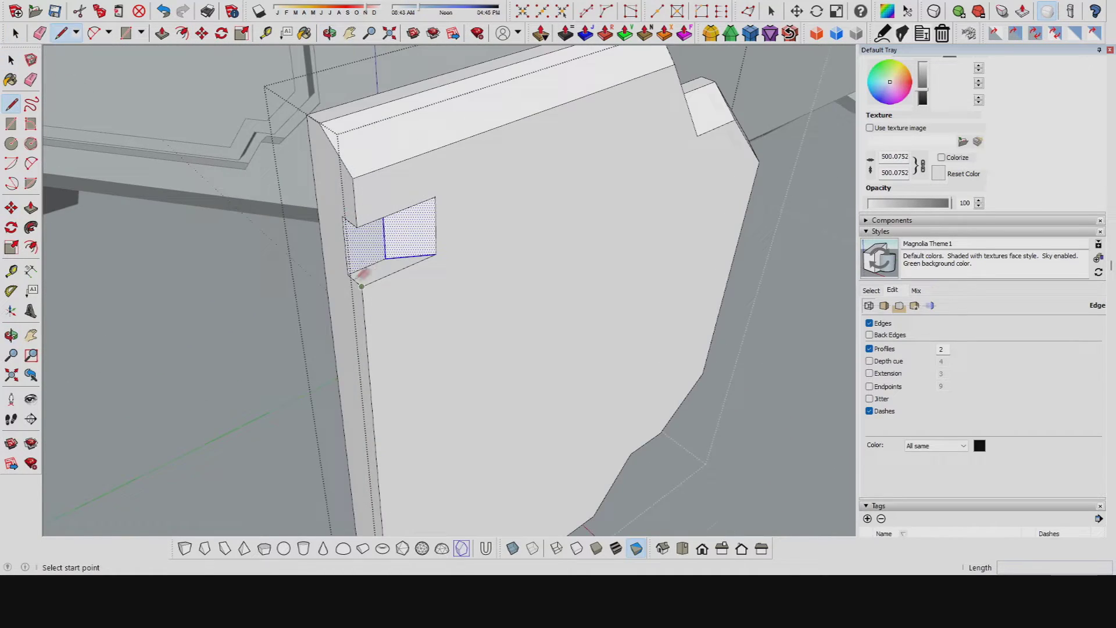
mouse_move(590, 199)
middle_down()
mouse_move(540, 281)
mouse_move(500, 262)
mouse_move(714, 272)
mouse_move(499, 312)
middle_up()
scroll(484, 252, down, 1)
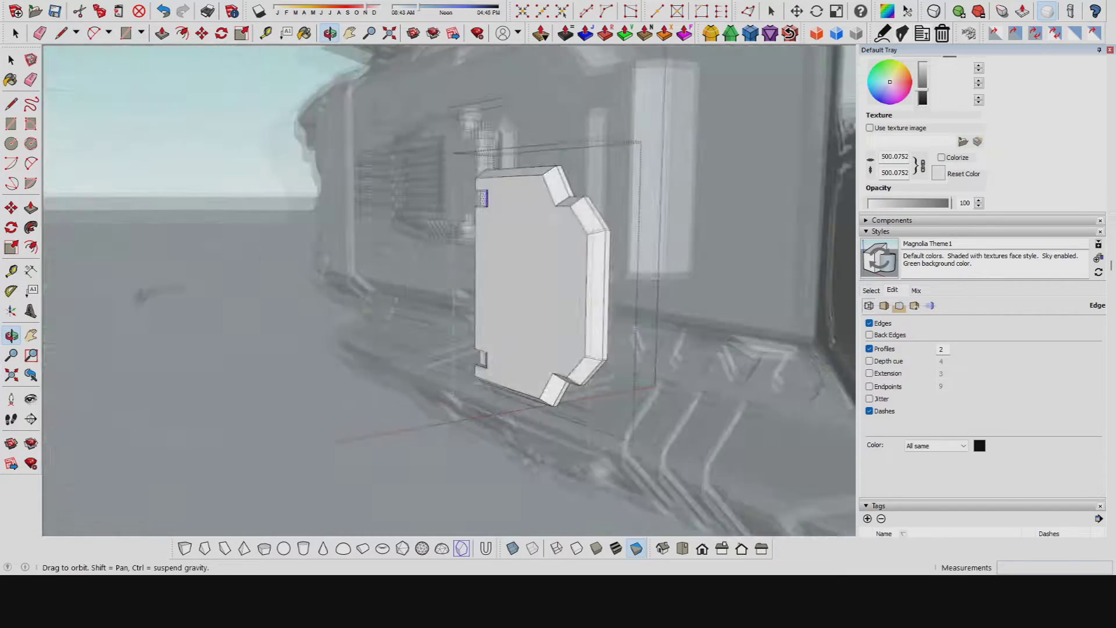
Undo the last change and orbit to the door's left edge.
key(f)
scroll(511, 372, up, 1)
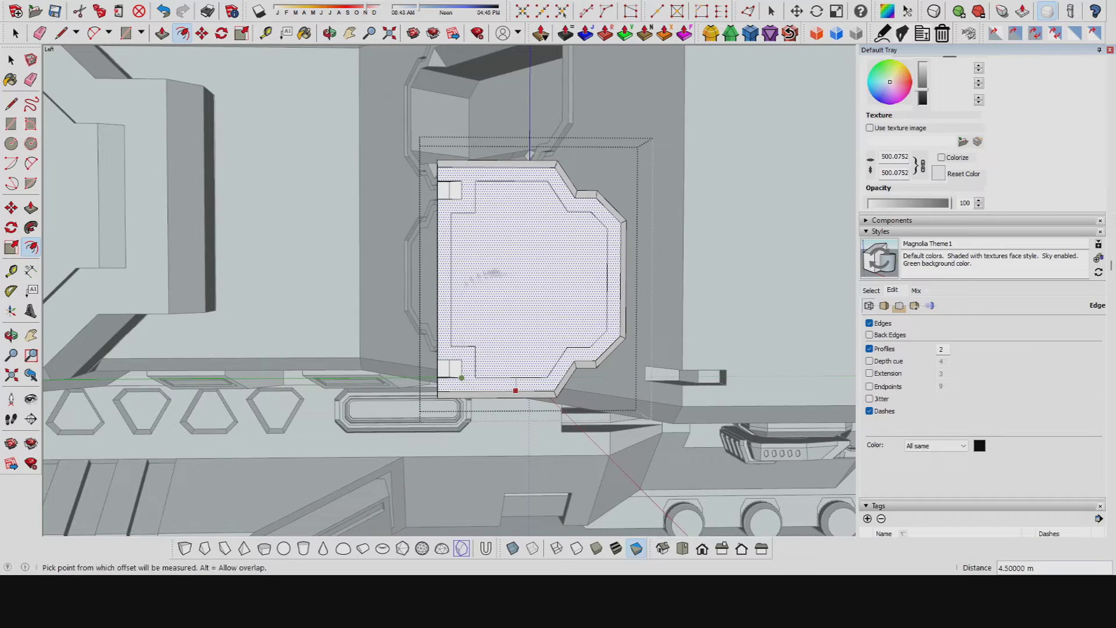
scroll(514, 390, down, 2)
middle_drag(515, 390, 449, 225)
key(m)
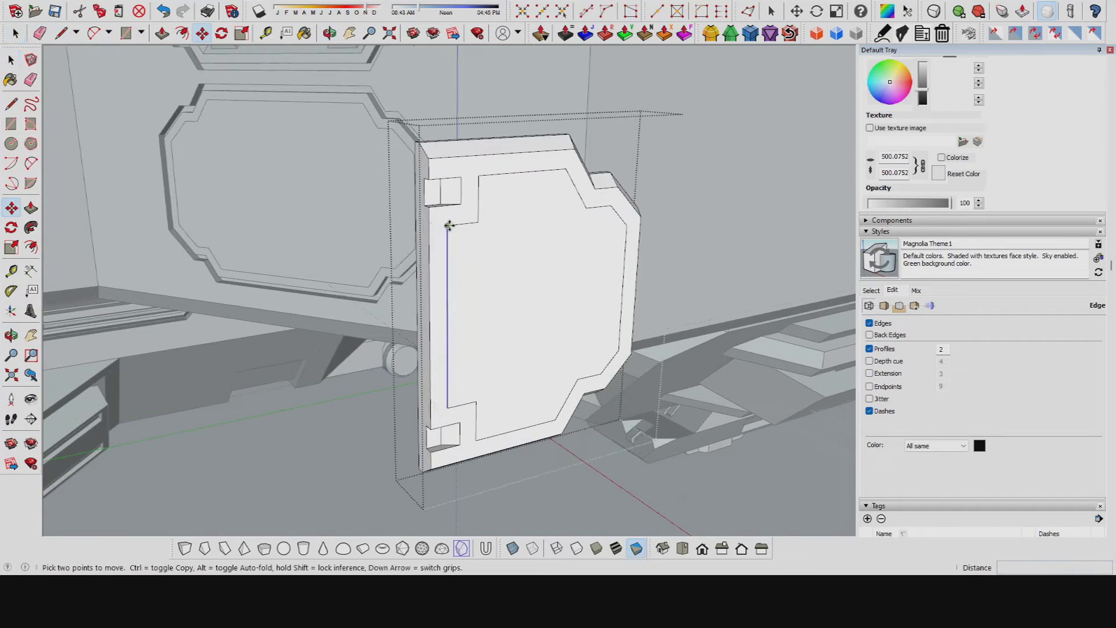
key(ctrl+z)
middle_drag(444, 229, 425, 279)
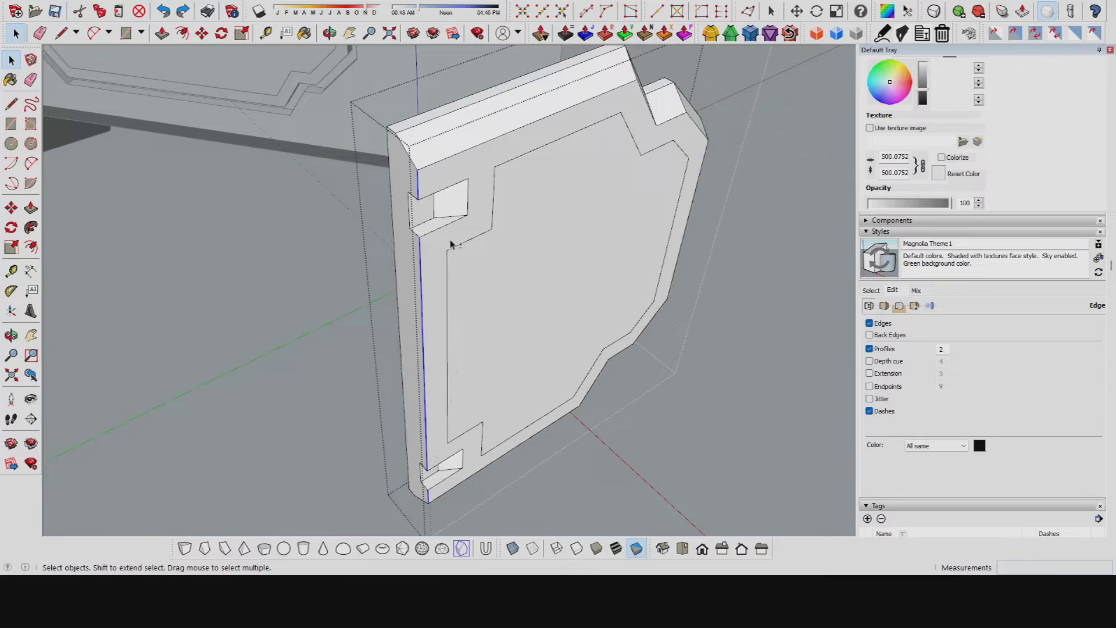
middle_drag(451, 244, 504, 250)
Bevel the door's left edge with FredoCorner using a 1 m offset.
text(b)
text(1)
key(Return)
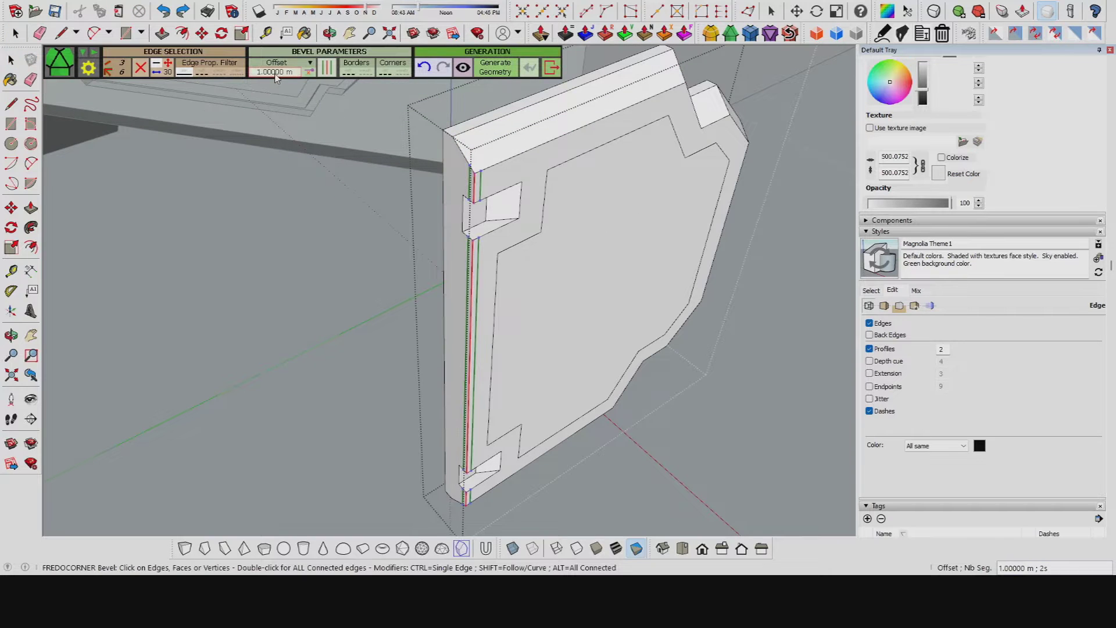
scroll(477, 203, up, 3)
key(space)
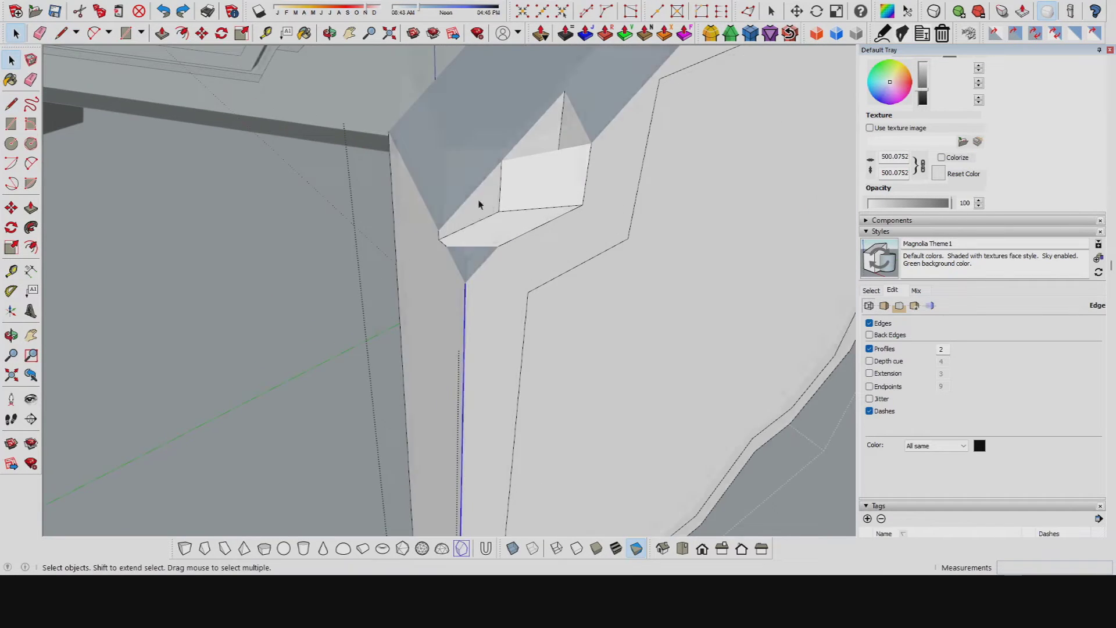
scroll(459, 197, up, 2)
scroll(430, 191, down, 2)
middle_drag(451, 212, 461, 229)
scroll(461, 229, up, 1)
middle_drag(465, 514, 481, 481)
Work on the small notch face from above the door's top edge.
key(e)
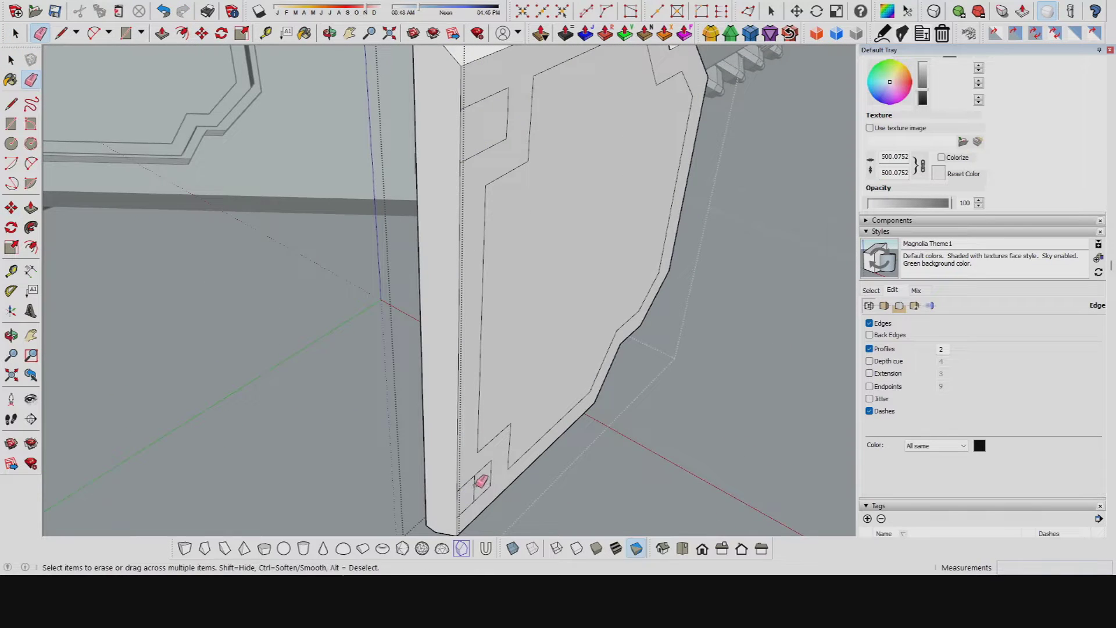
click(485, 135)
middle_drag(485, 136, 453, 85)
middle_drag(489, 168, 475, 125)
key(p)
mouse_move(505, 306)
middle_down()
mouse_move(500, 273)
mouse_move(465, 226)
middle_up()
key(space)
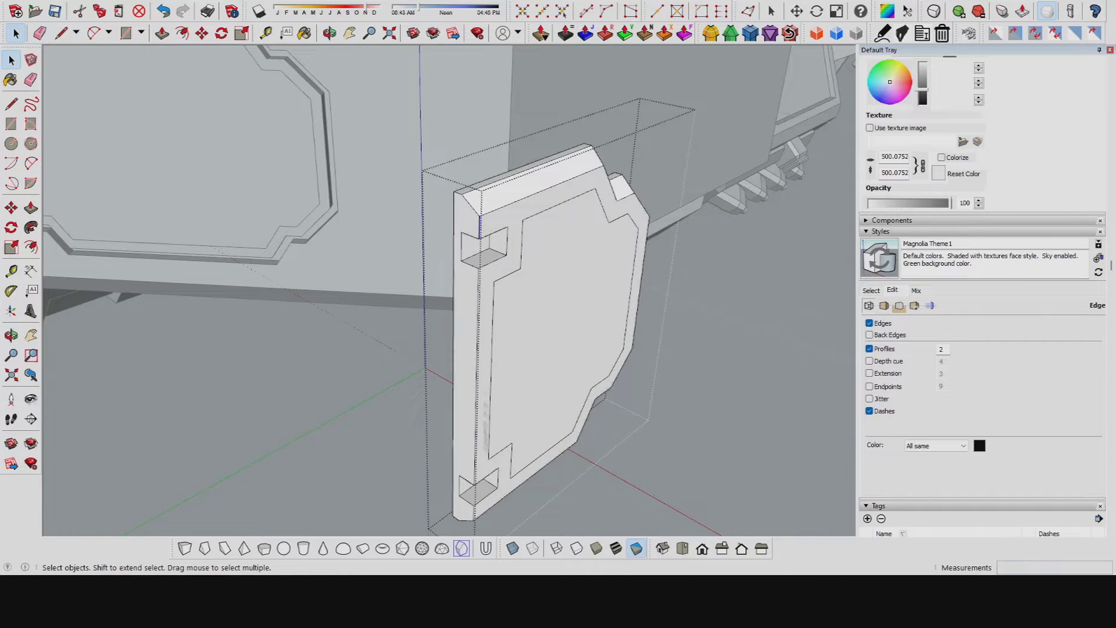
Inset an offset outline on the notch face and view the whole door.
key(f)
scroll(484, 256, up, 3)
click(488, 278)
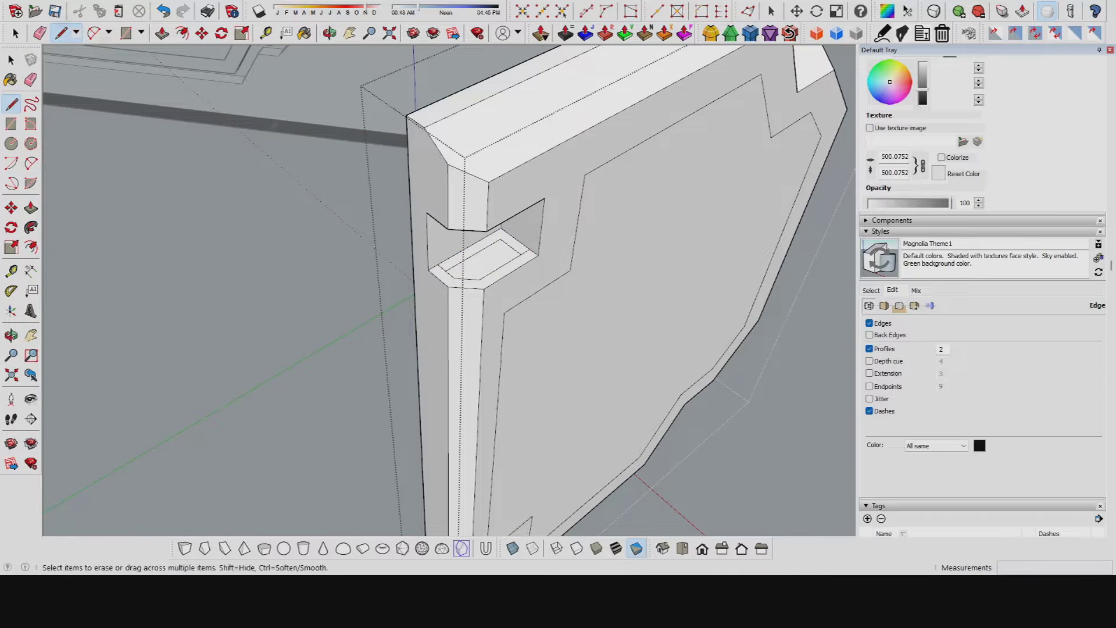
scroll(465, 261, down, 5)
key(m)
scroll(383, 392, up, 4)
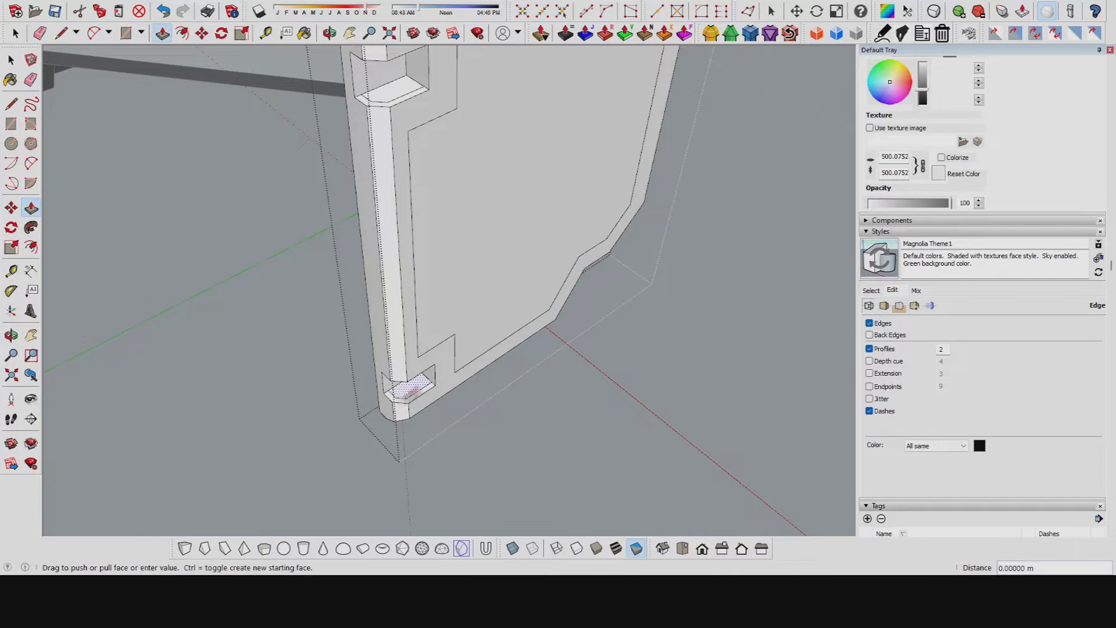
middle_drag(481, 186, 442, 232)
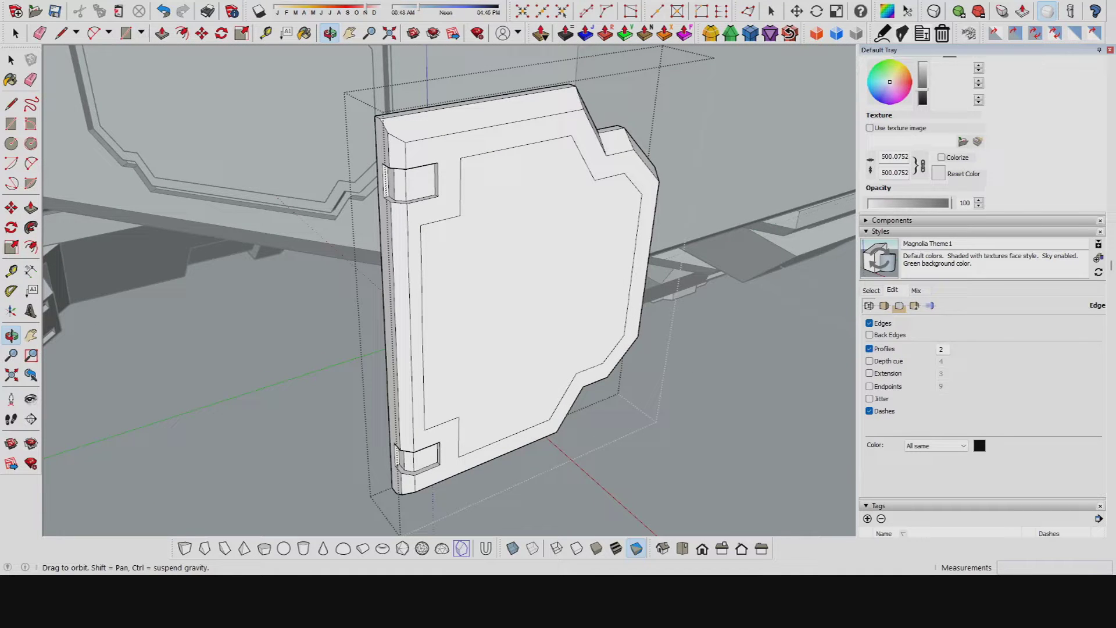
drag(524, 291, 437, 377)
Finish the inner-face inset and offset outlines into both small bottom rectangles.
key(f)
click(439, 379)
middle_drag(490, 331, 339, 283)
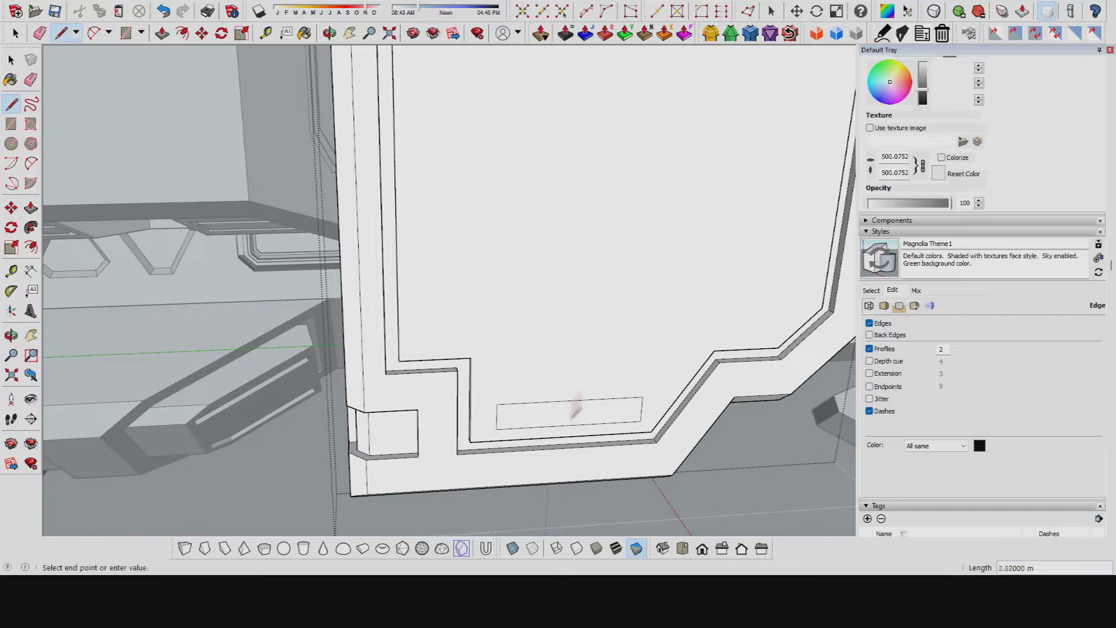
double_click(553, 428)
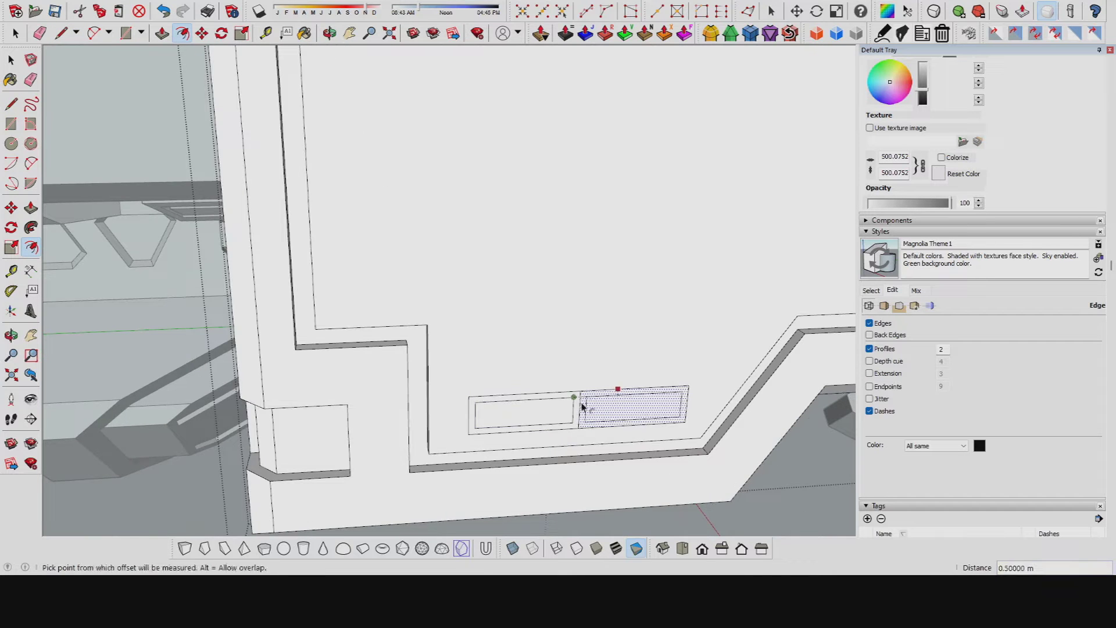
double_click(581, 406)
Orbit over the panel to face the wall panel head-on.
key(e)
middle_drag(598, 396, 349, 262)
mouse_move(447, 462)
middle_down()
mouse_move(548, 506)
mouse_move(490, 463)
mouse_move(506, 469)
mouse_move(540, 442)
mouse_move(705, 287)
mouse_move(642, 378)
middle_up()
mouse_move(365, 309)
middle_down()
mouse_move(555, 288)
mouse_move(471, 317)
mouse_move(491, 257)
mouse_move(468, 174)
middle_up()
key(l)
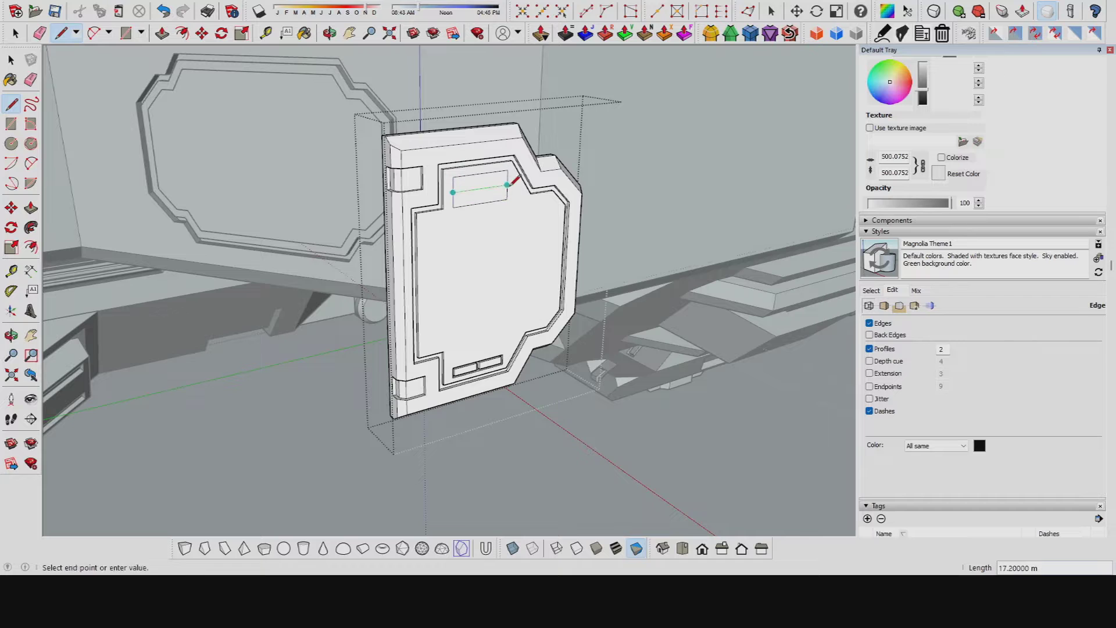
Split the top rectangle with a line and inset an outline into its lower half.
click(508, 185)
key(f)
middle_drag(508, 185, 457, 185)
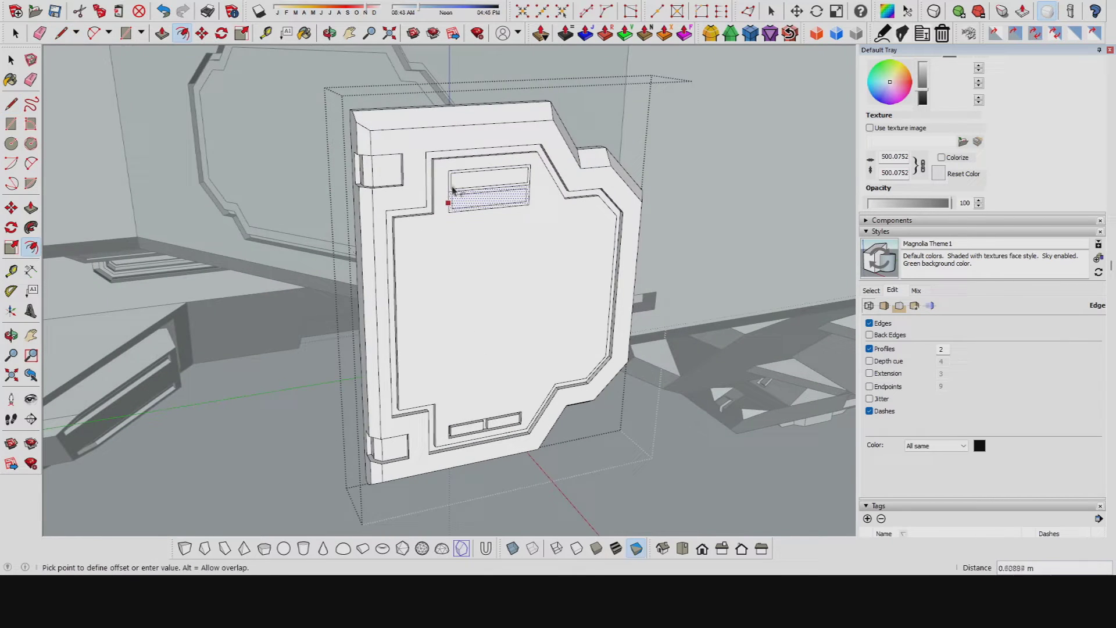
click(453, 189)
scroll(453, 190, up, 3)
scroll(459, 204, up, 2)
key(space)
key(e)
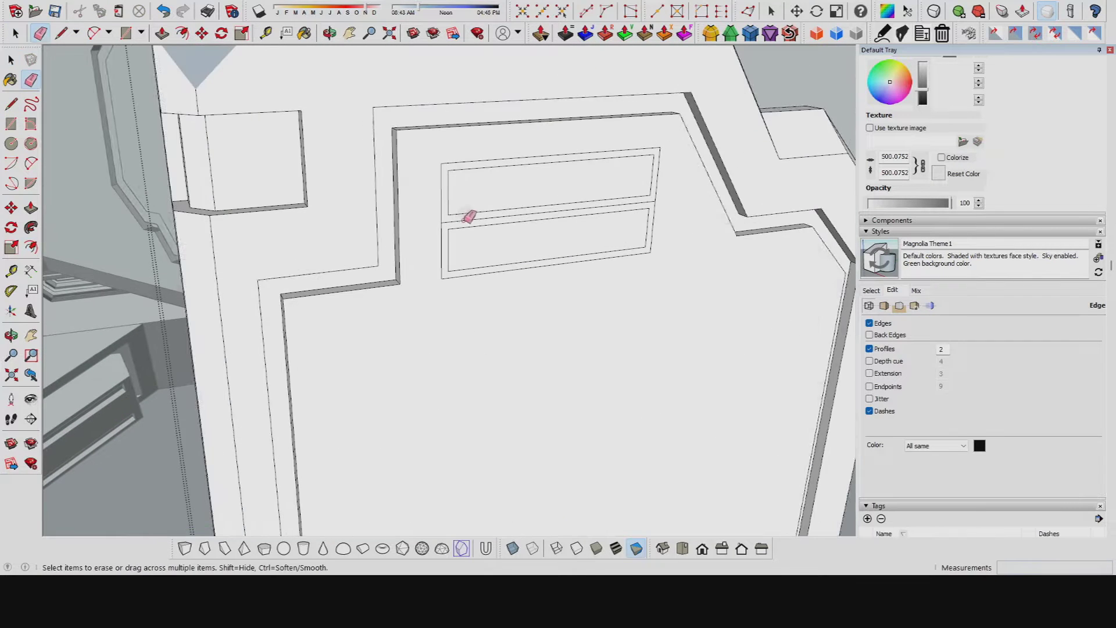
key(space)
scroll(477, 224, down, 1)
Copy the two slats further down the panel to build the vent stack.
click(442, 349)
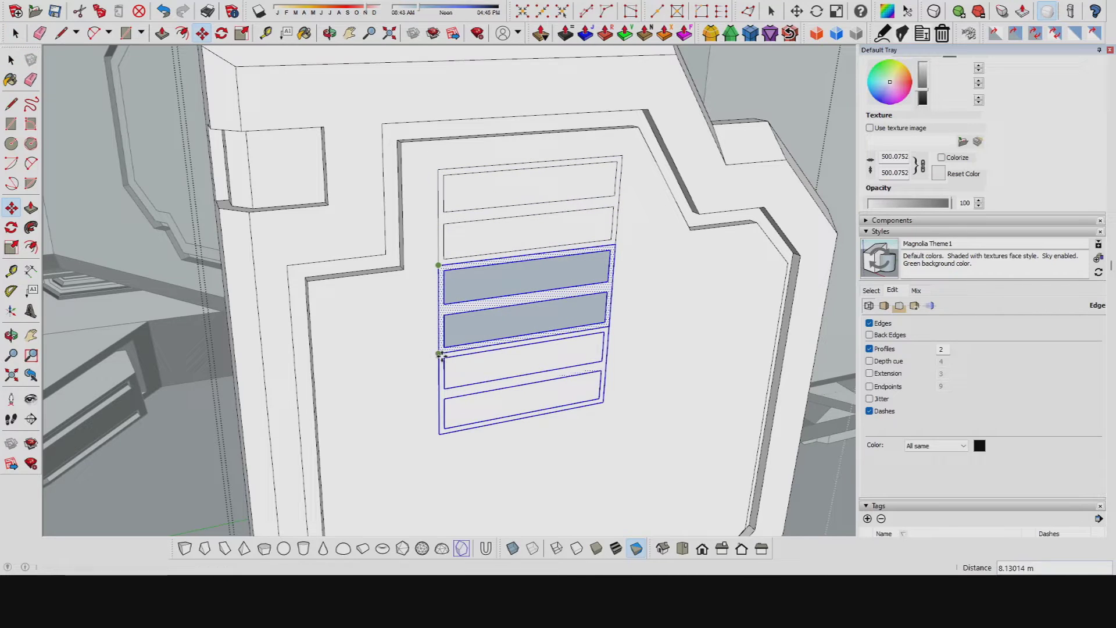
key(l)
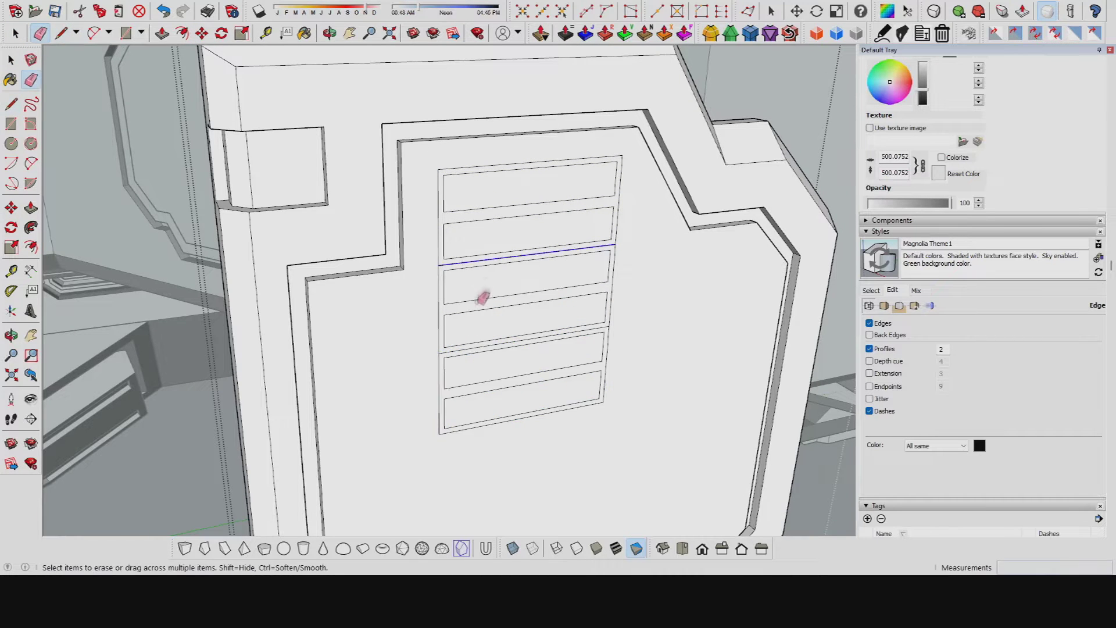
middle_drag(481, 298, 163, 43)
middle_drag(372, 245, 221, 93)
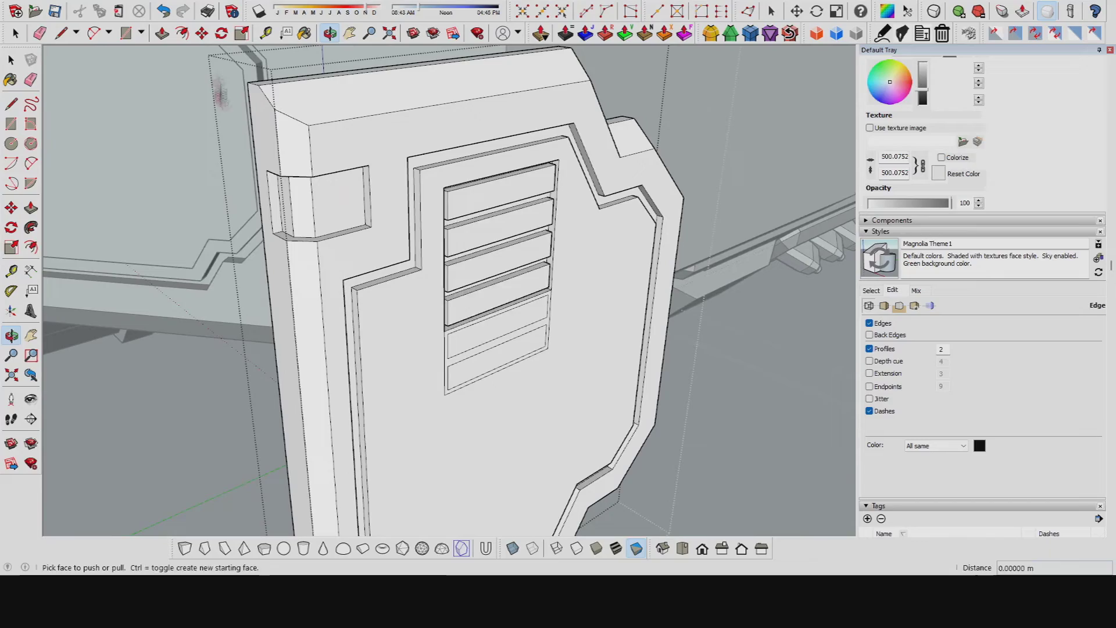
key(p)
scroll(465, 262, down, 3)
scroll(489, 279, down, 5)
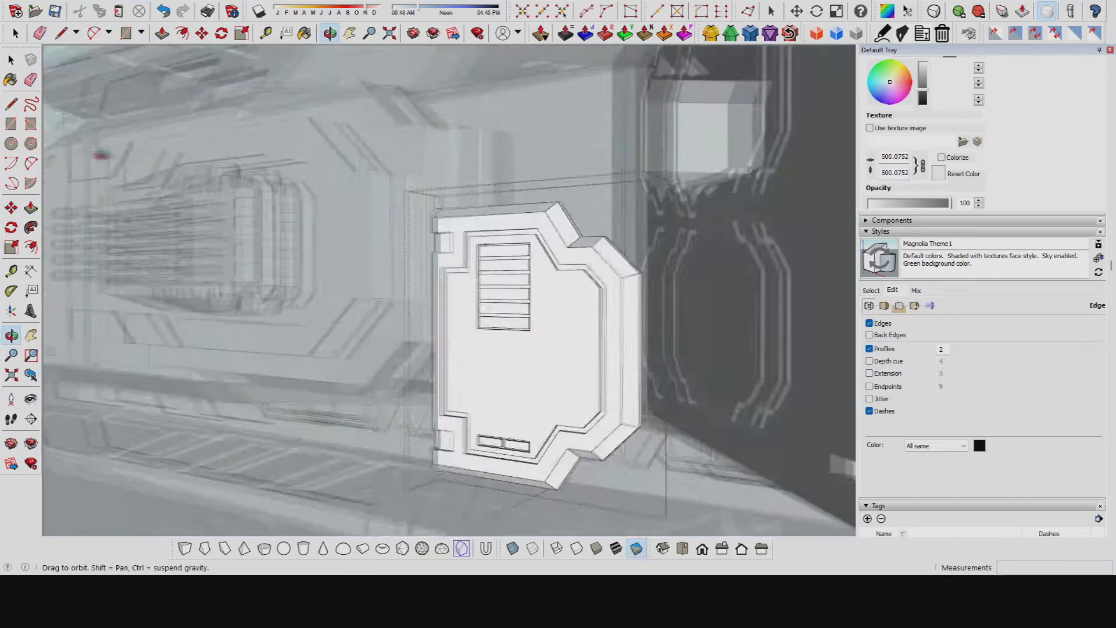
Select the door panel and try a rotation pivoted at its top corner, then undo it.
scroll(511, 303, down, 5)
scroll(510, 302, up, 5)
middle_drag(510, 302, 570, 326)
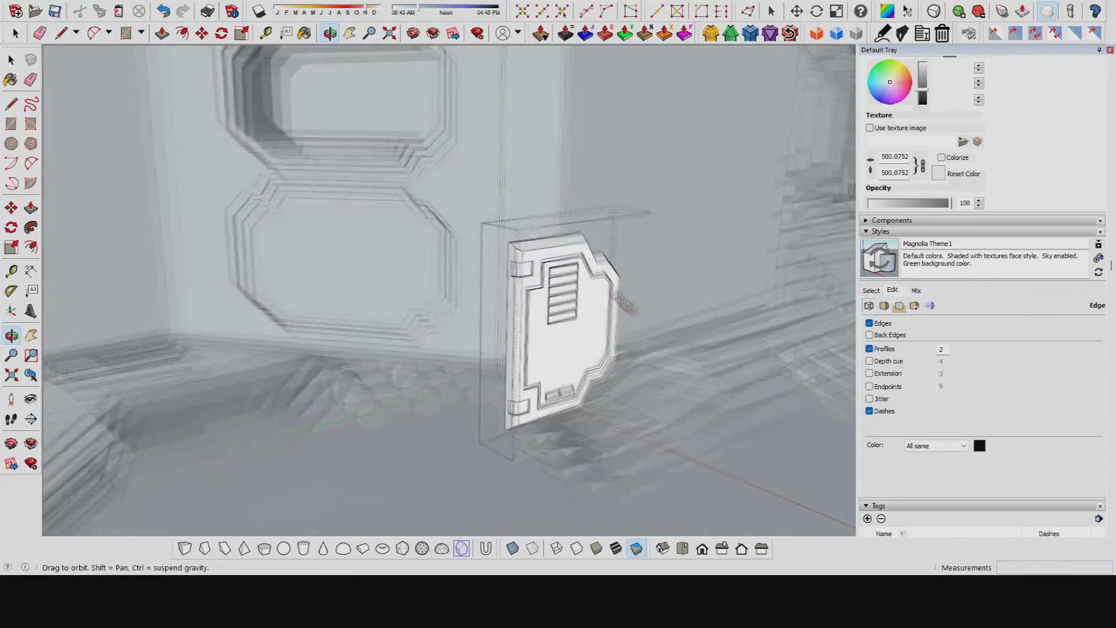
key(space)
click(668, 372)
middle_drag(668, 372, 673, 373)
scroll(407, 291, up, 5)
key(m)
scroll(349, 203, up, 3)
key(q)
scroll(340, 169, up, 2)
middle_drag(354, 184, 428, 250)
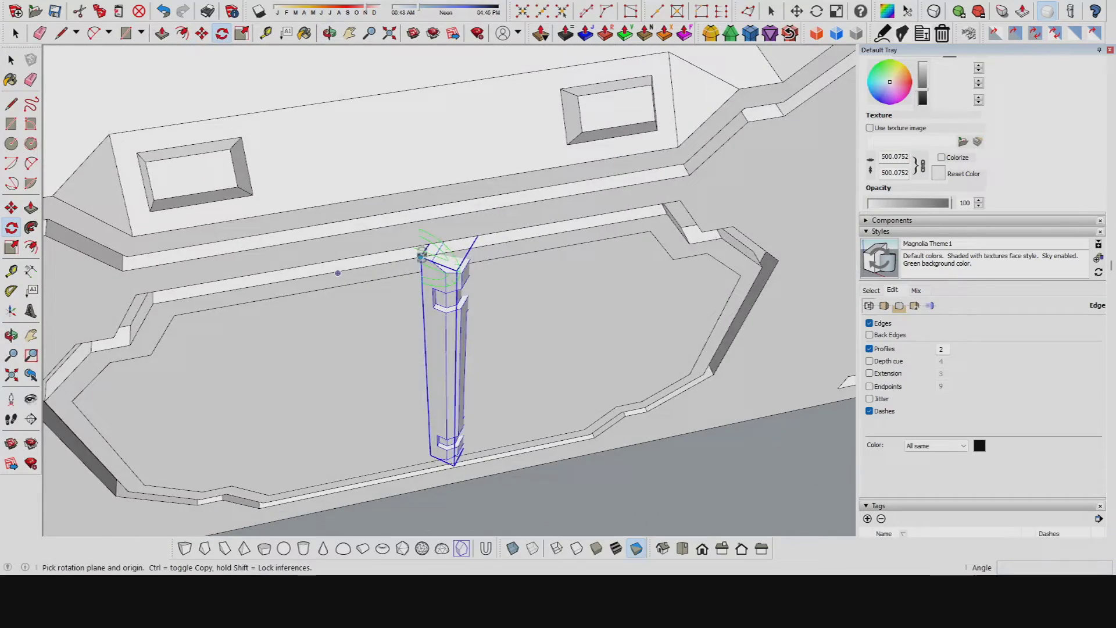
scroll(418, 250, up, 3)
scroll(399, 249, up, 3)
scroll(416, 337, up, 2)
click(416, 337)
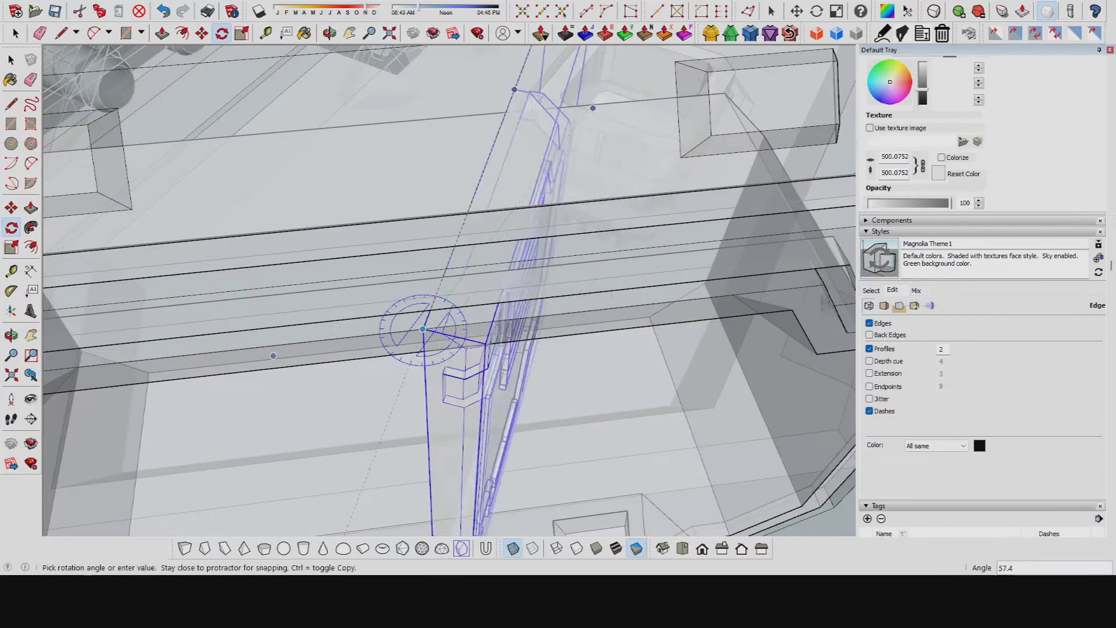
key(ctrl+z)
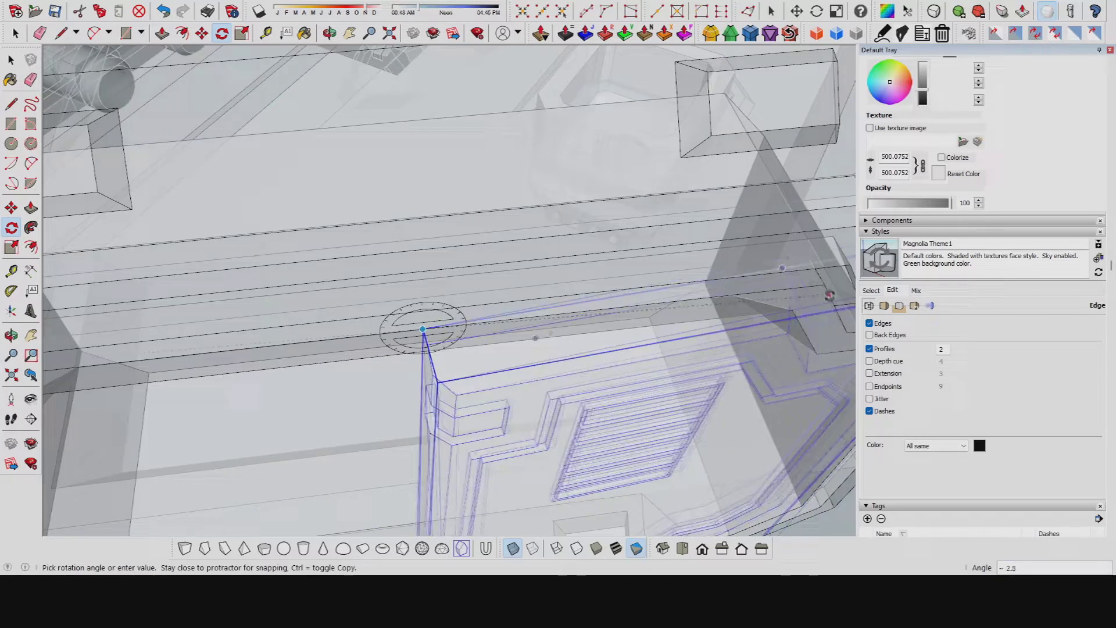
Swing the door panel upright about its top-corner pivot into the hatch recess.
middle_drag(788, 258, 201, 242)
key(q)
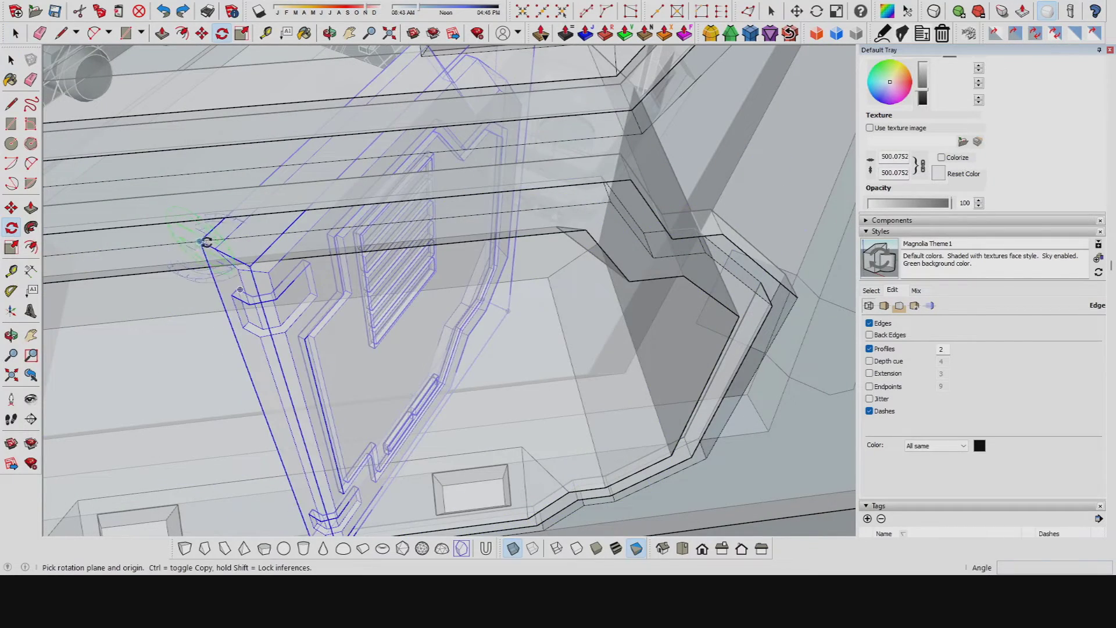
middle_drag(206, 236, 210, 394)
middle_drag(196, 259, 342, 346)
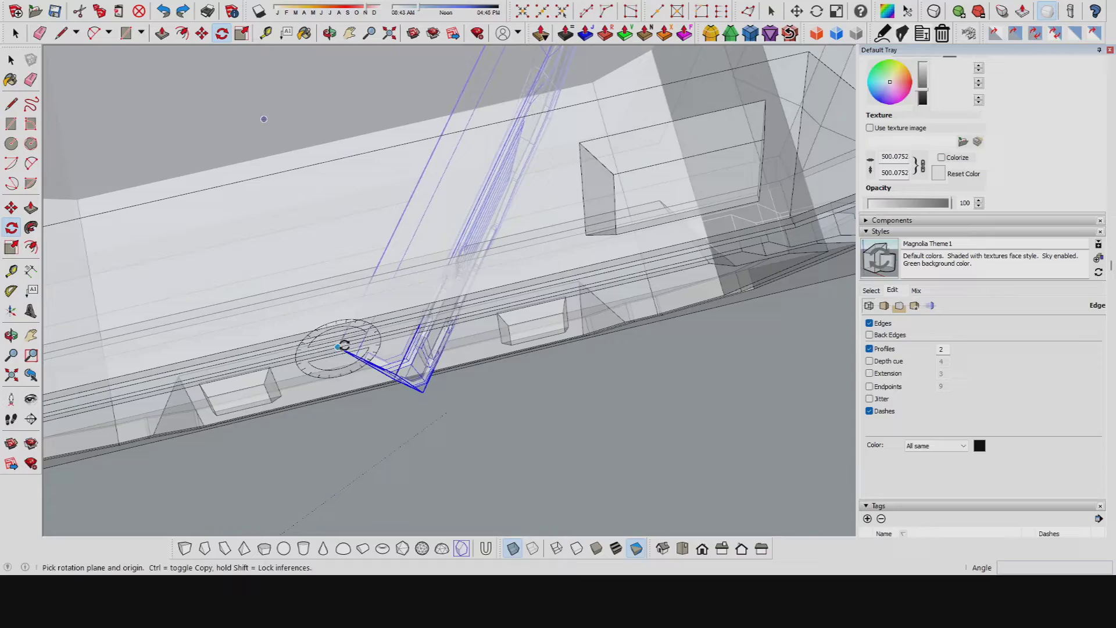
middle_drag(742, 251, 723, 270)
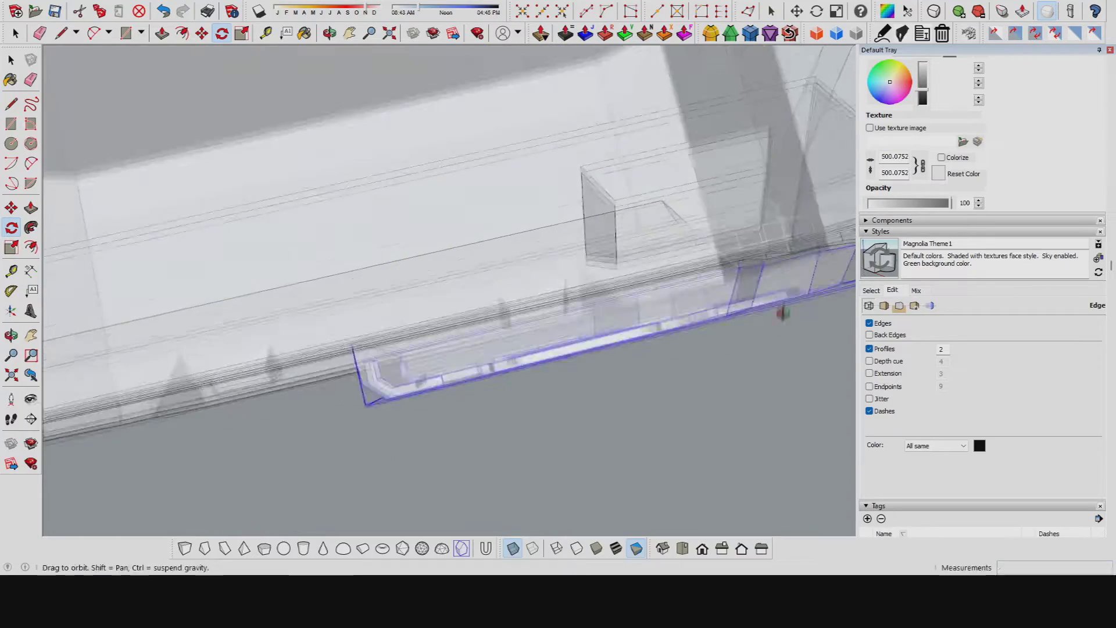
middle_drag(289, 366, 373, 307)
Copy the door panel and place the copy beside the original.
key(m)
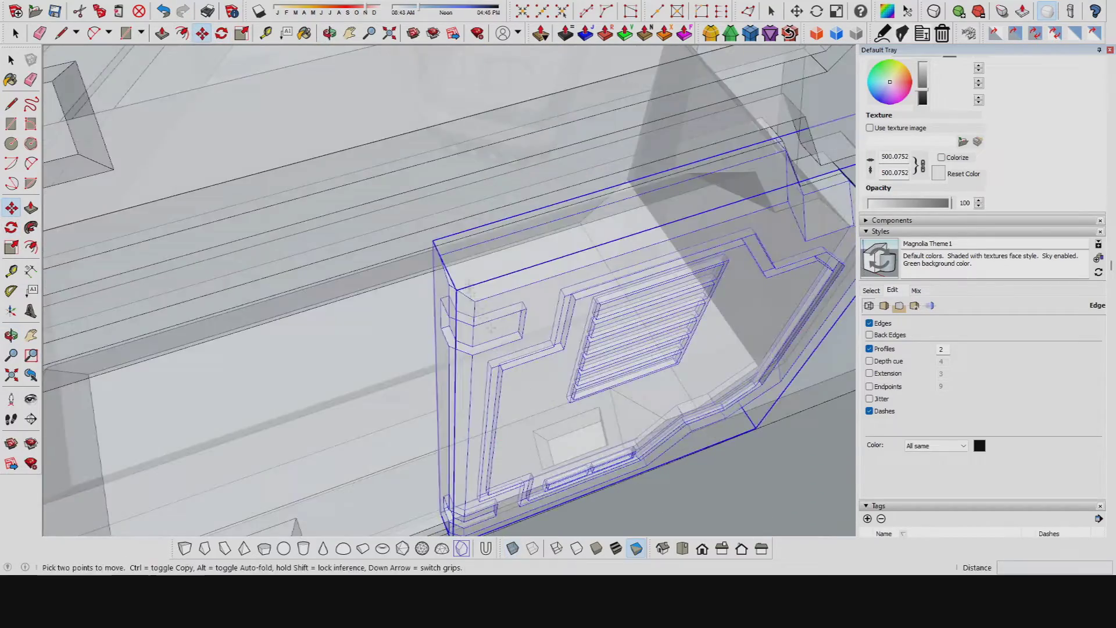
mouse_move(568, 246)
middle_down()
mouse_move(433, 259)
mouse_move(647, 328)
mouse_move(482, 247)
middle_up()
scroll(433, 258, down, 2)
key(ctrl)
click(648, 327)
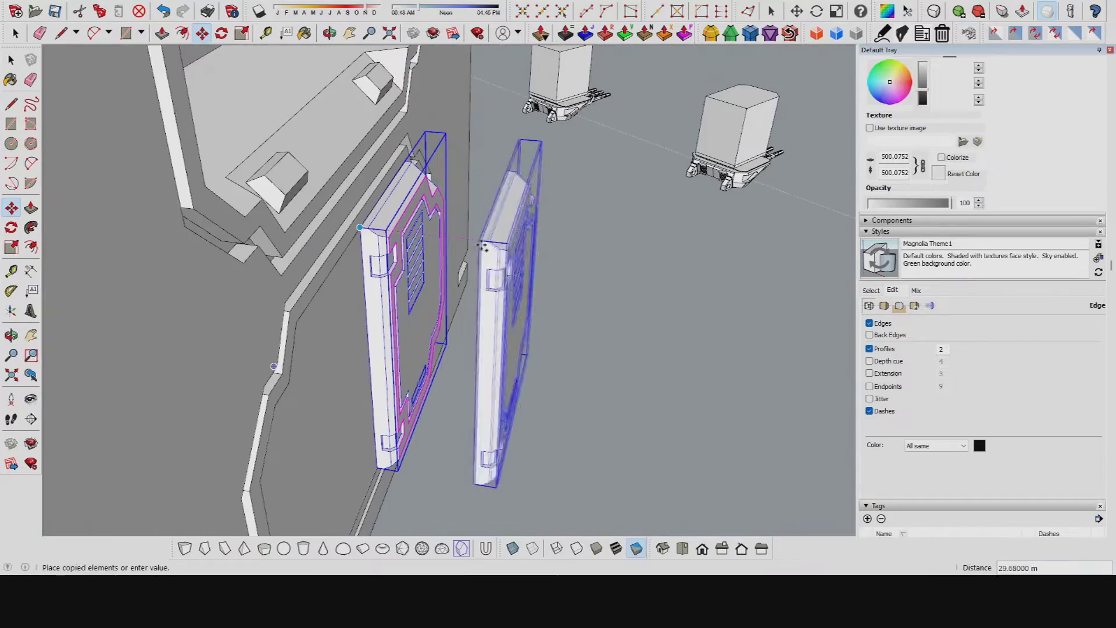
click(483, 247)
Mirror the copied panel with a scale of -1 to form the second door leaf.
key(s)
mouse_move(482, 247)
middle_down()
mouse_move(163, 296)
mouse_move(407, 290)
mouse_move(441, 279)
middle_up()
click(163, 296)
text(-1)
key(Return)
key(m)
scroll(442, 279, down, 5)
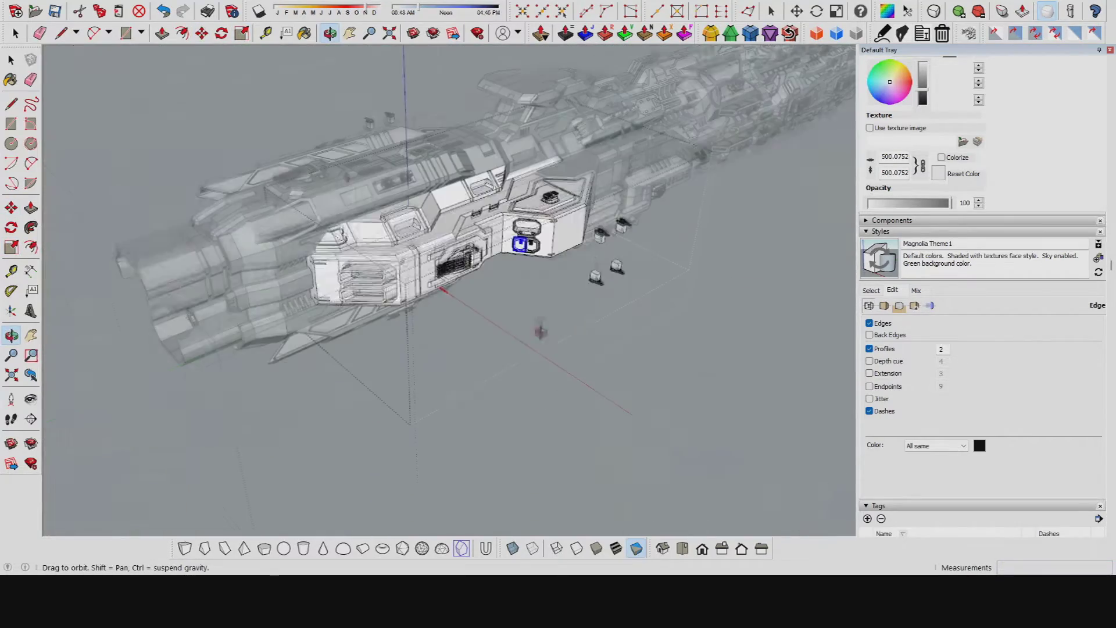
Switch the display to Shaded with Textures to check the door panels.
key(space)
scroll(465, 279, up, 6)
scroll(447, 279, down, 3)
click(615, 549)
mouse_move(447, 279)
middle_down()
mouse_move(406, 291)
mouse_move(561, 264)
middle_up()
Stretch the second door leaf to about 1.05 so both leaves fill the hatch.
scroll(407, 290, up, 4)
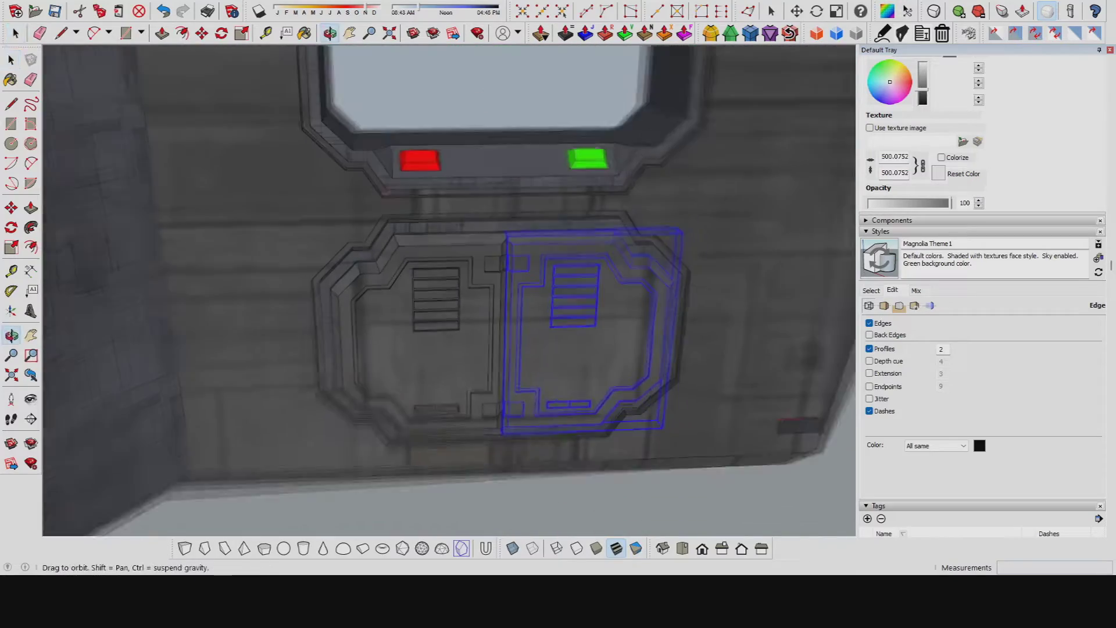
scroll(560, 265, up, 5)
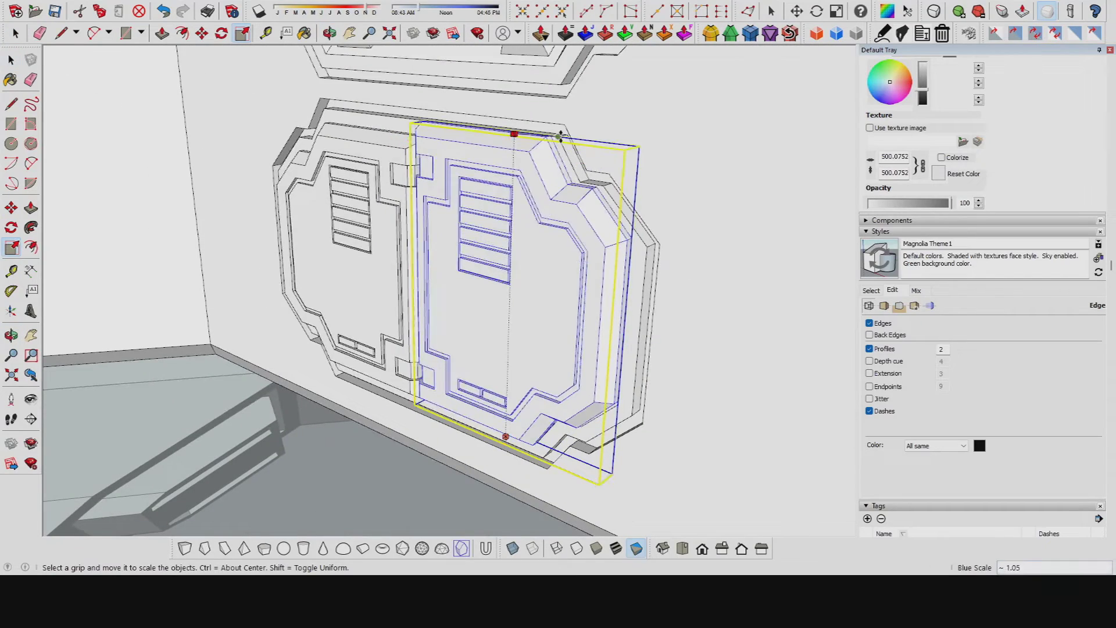
middle_drag(618, 328, 560, 468)
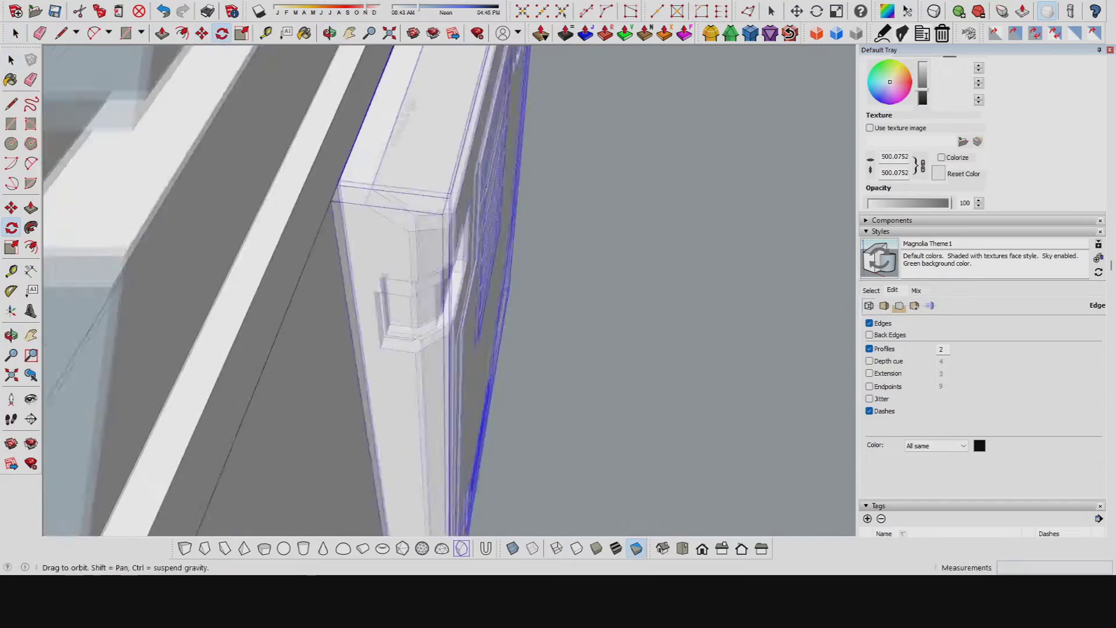
key(space)
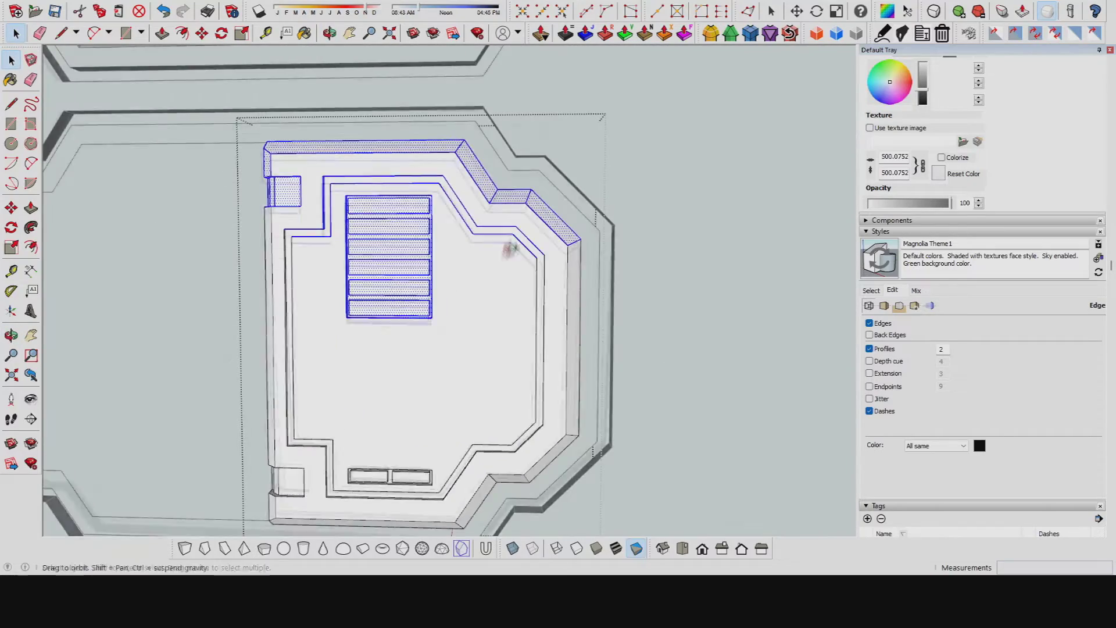
middle_drag(510, 249, 578, 268)
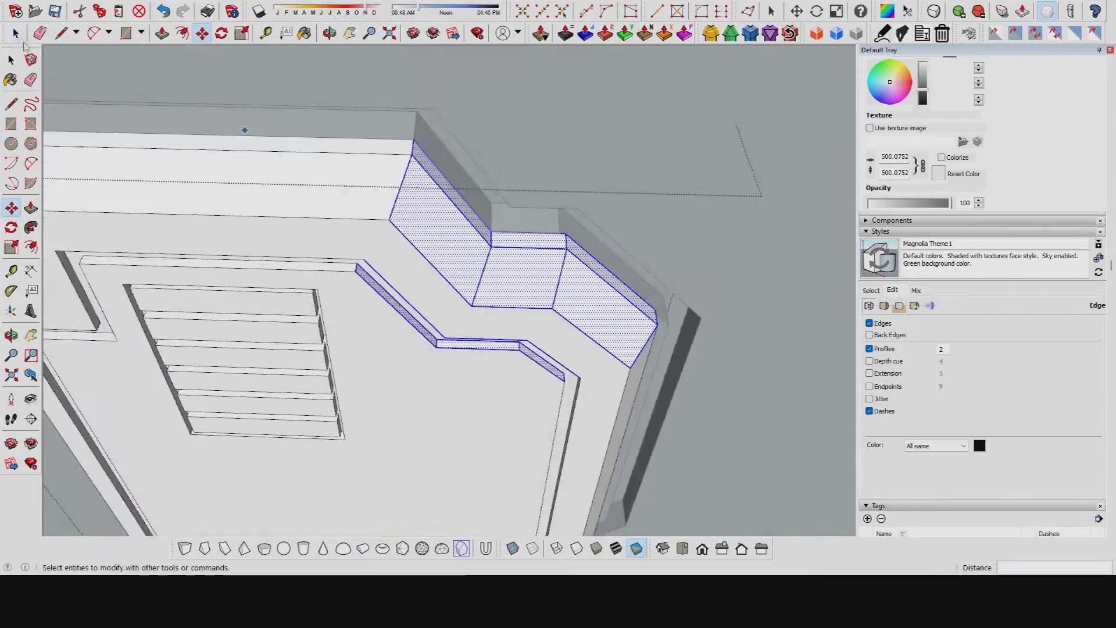
Window-select the chamfered corner faces on the door rim and scale them.
drag(512, 224, 650, 351)
scroll(654, 357, down, 5)
middle_drag(578, 381, 571, 186)
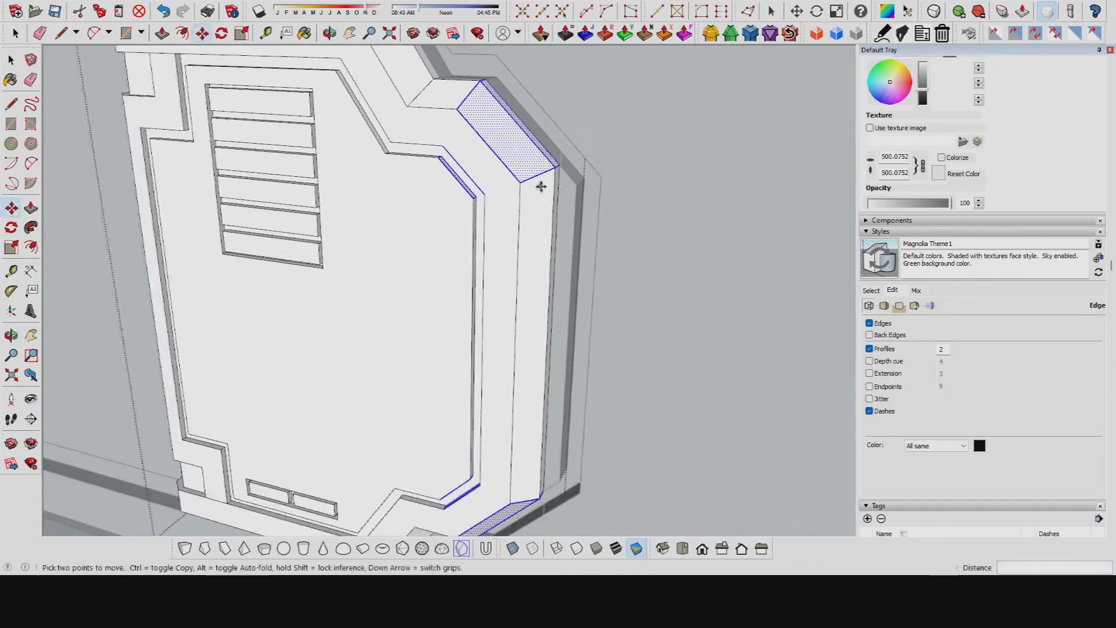
key(s)
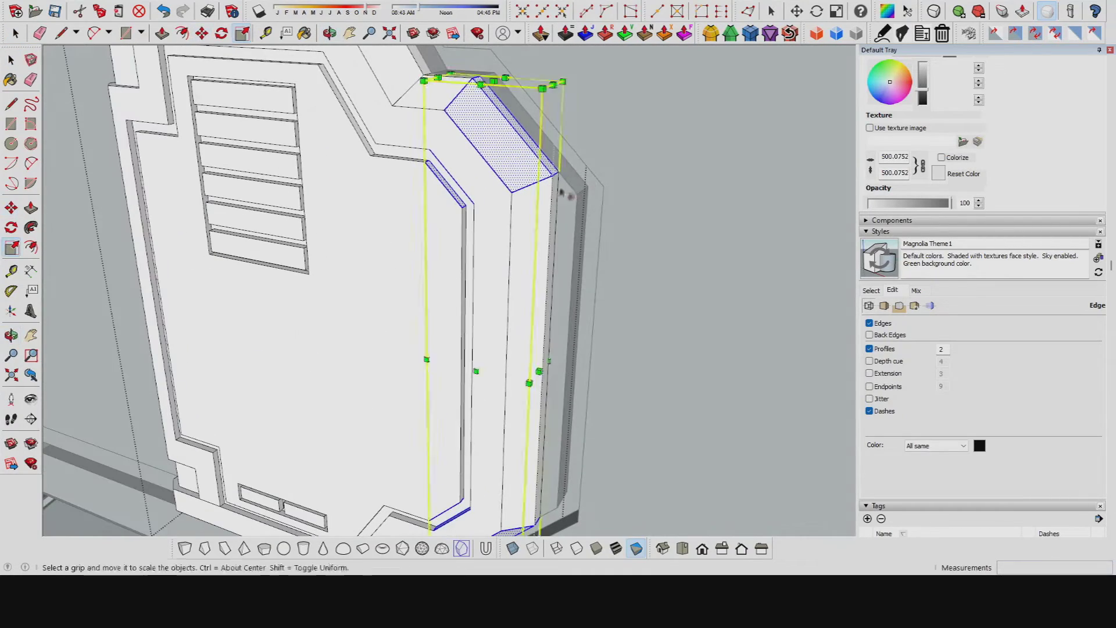